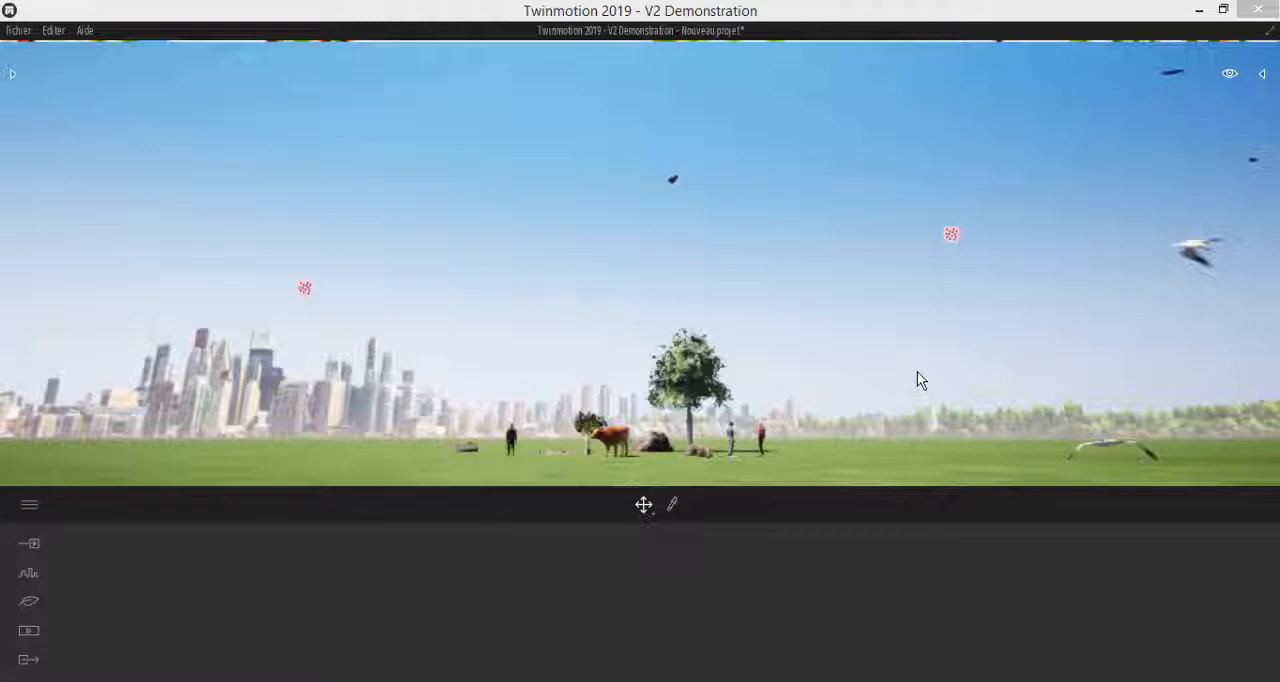
Select an animal swarm marker in the sky, deselect it, and select the man in black standing on the grass
left_click(952, 233)
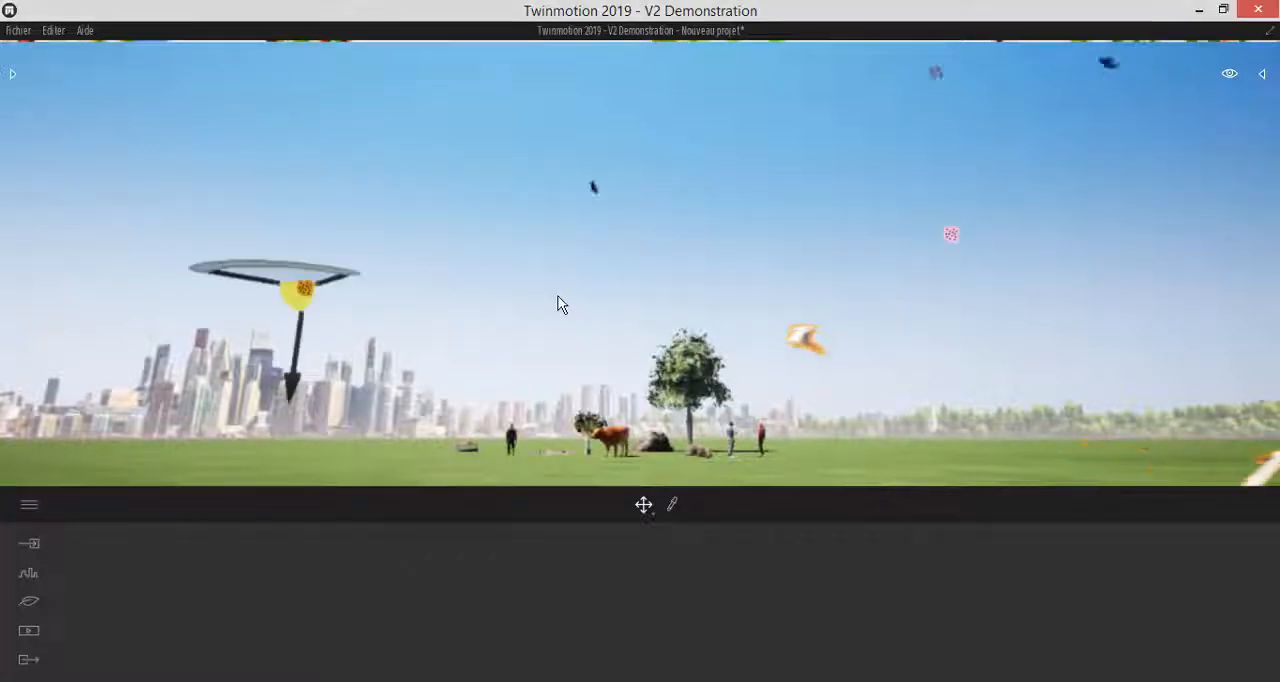
left_click(503, 285)
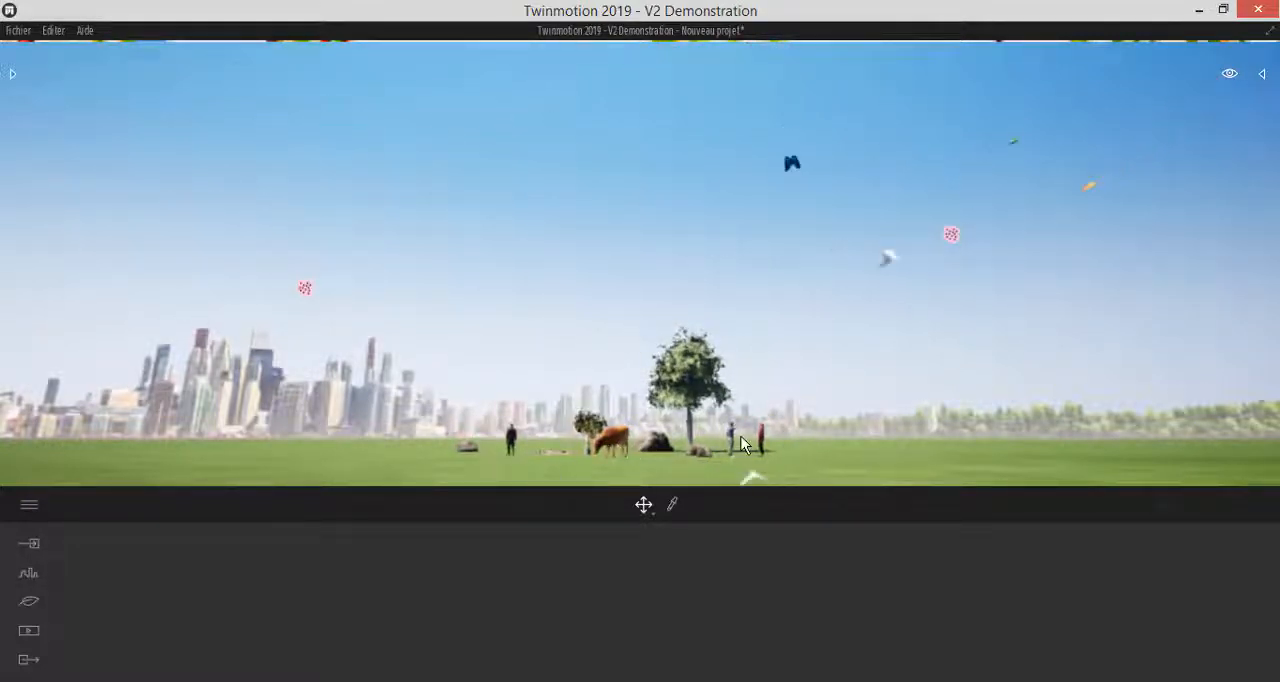
left_click(511, 438)
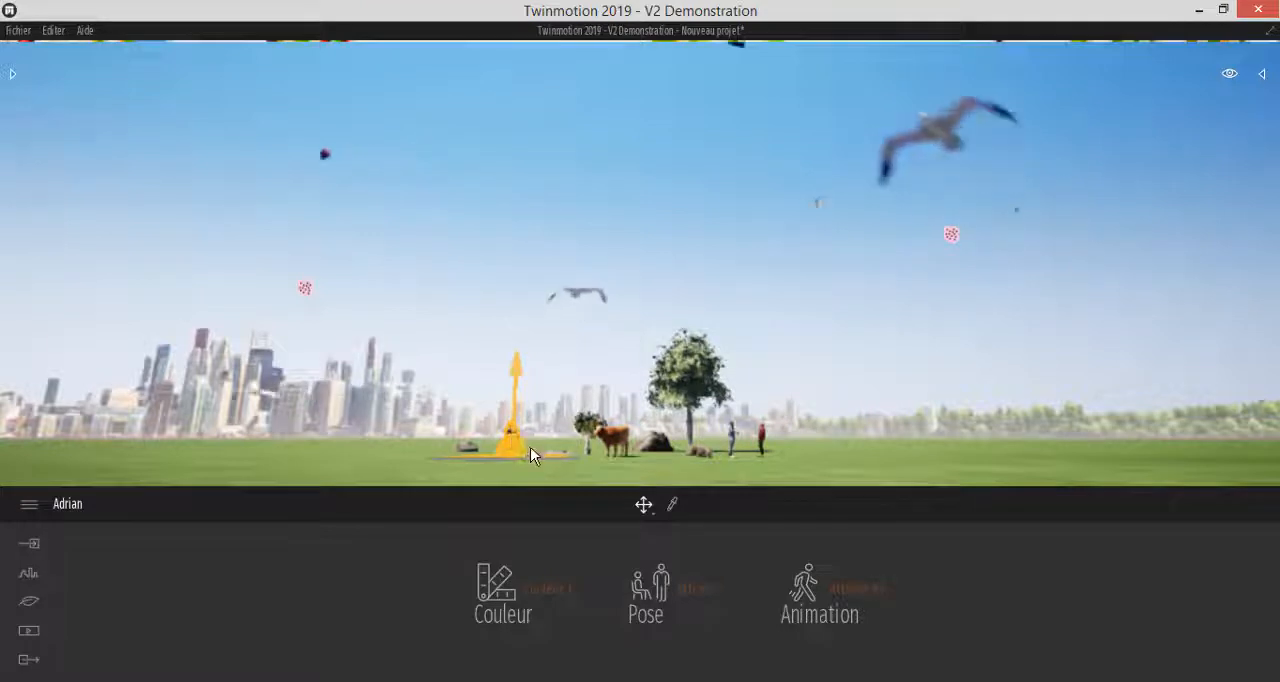
scroll(524, 448, "up", 2)
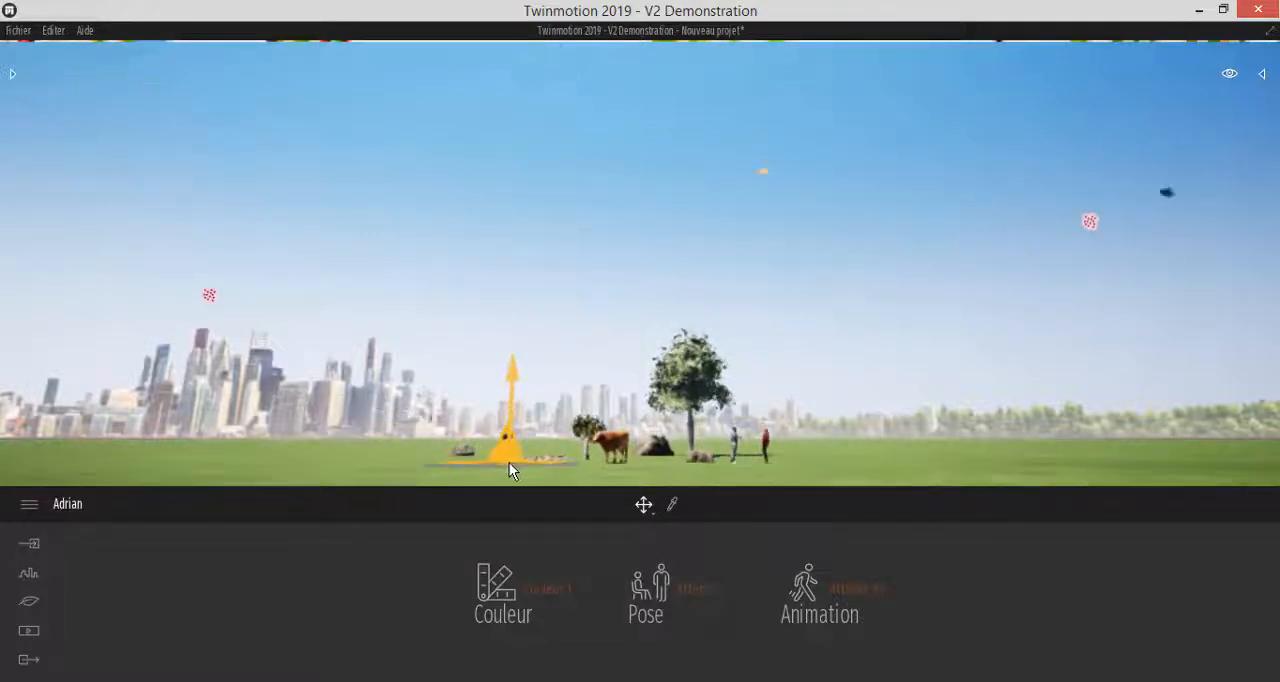
scroll(508, 464, "up", 3)
scroll(503, 462, "down", 1)
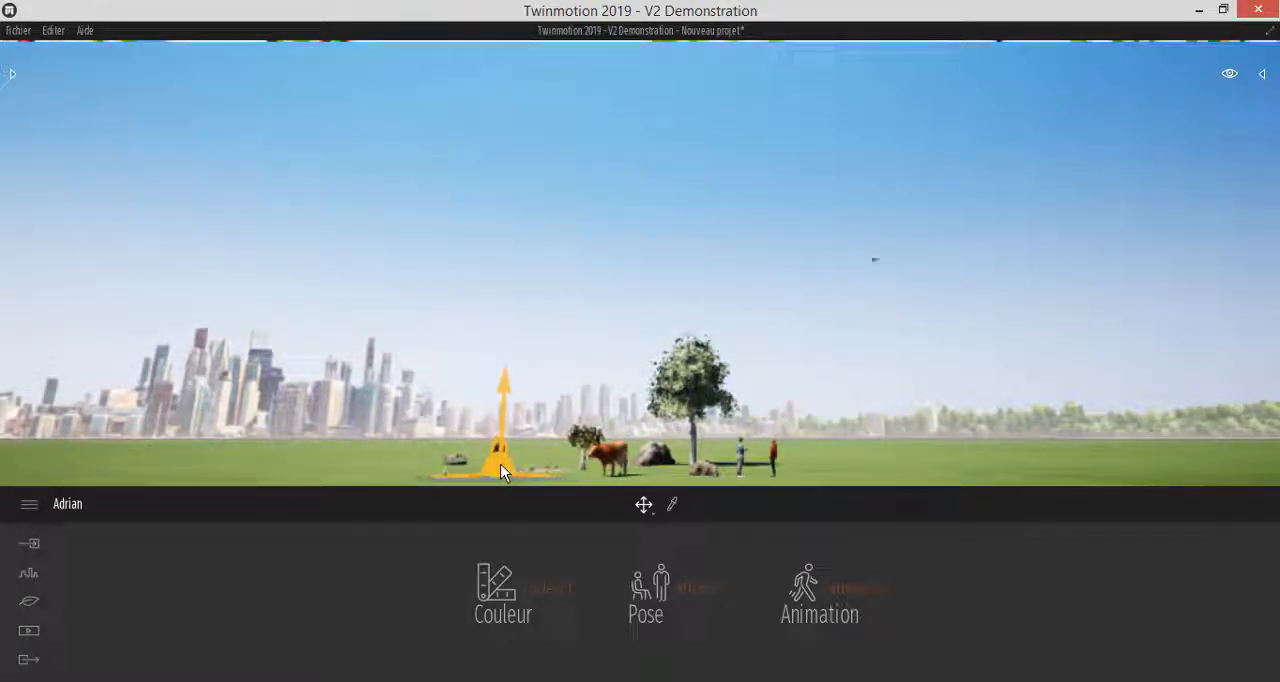
left_click(551, 345)
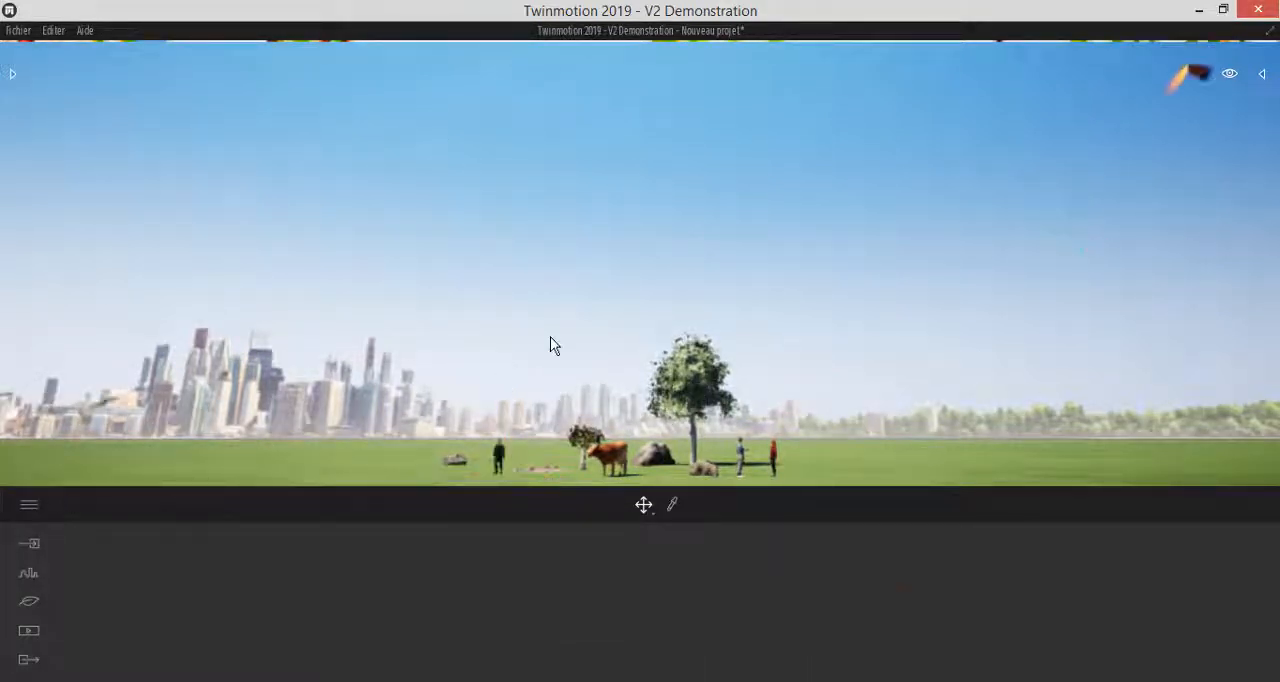
left_click(499, 462)
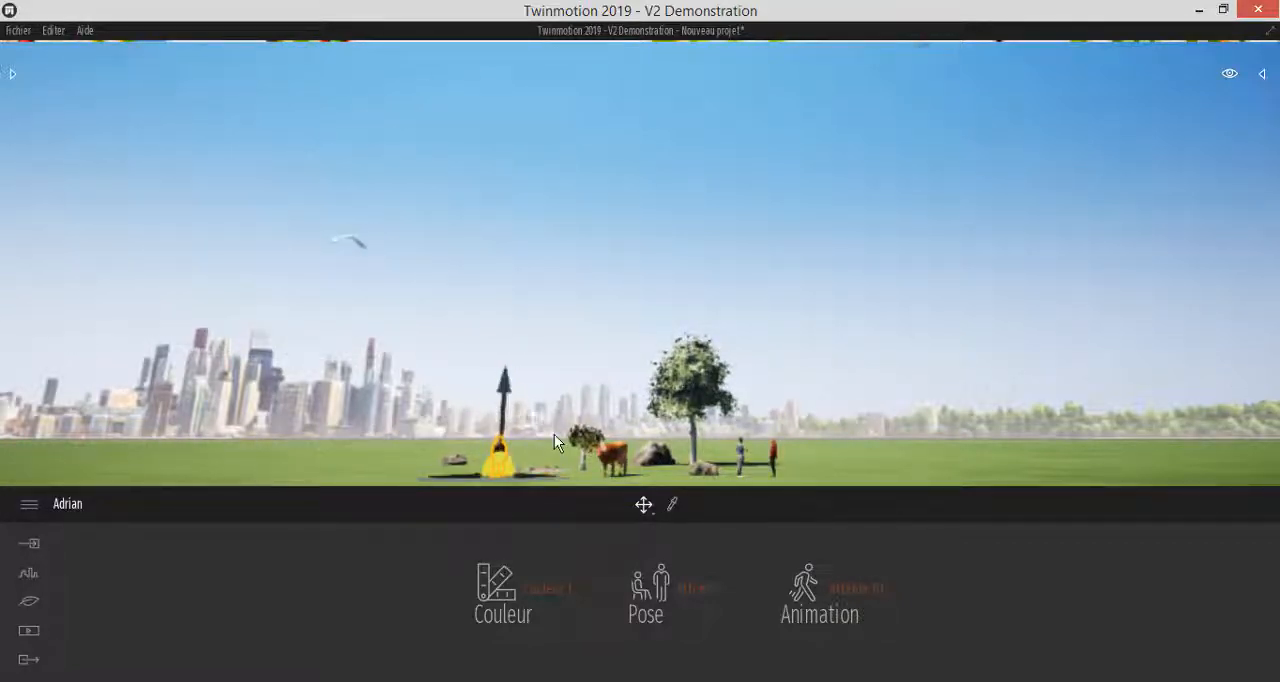
Show the scenegraph and select StartingGround, both Blackgum 2 trees, African olive 1, Flat, several rocks and the man's entry one after another
left_click(1263, 76)
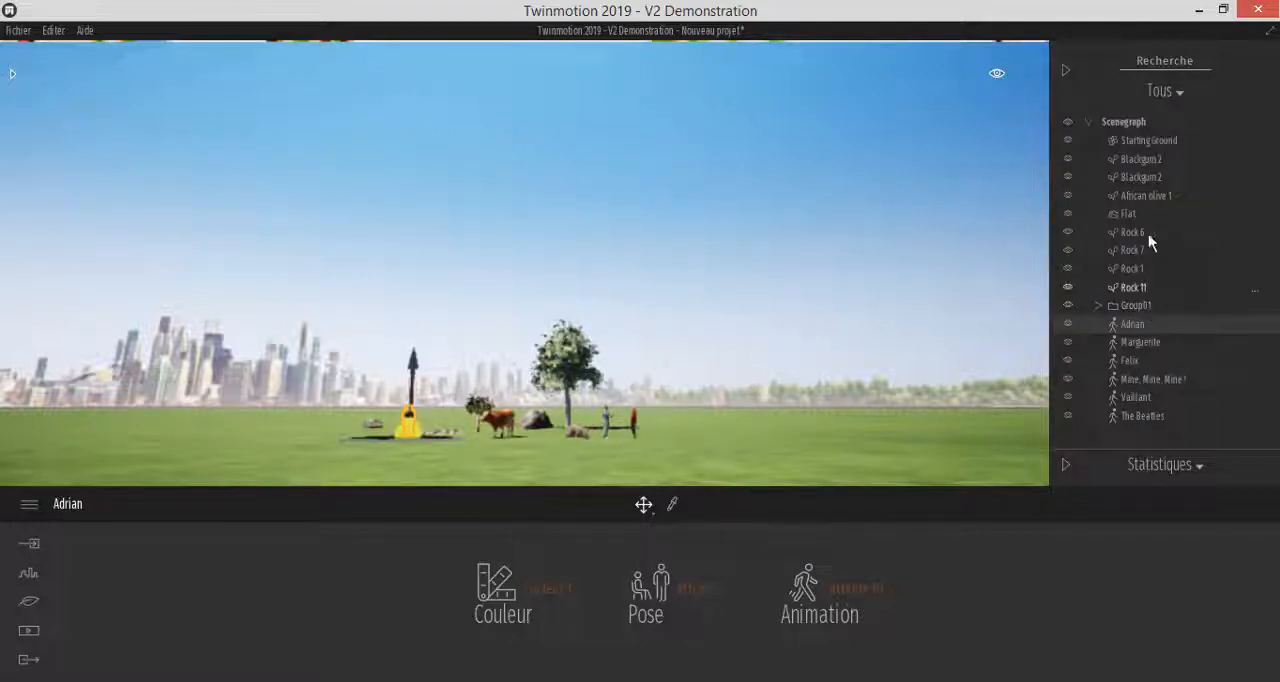
left_click(1147, 140)
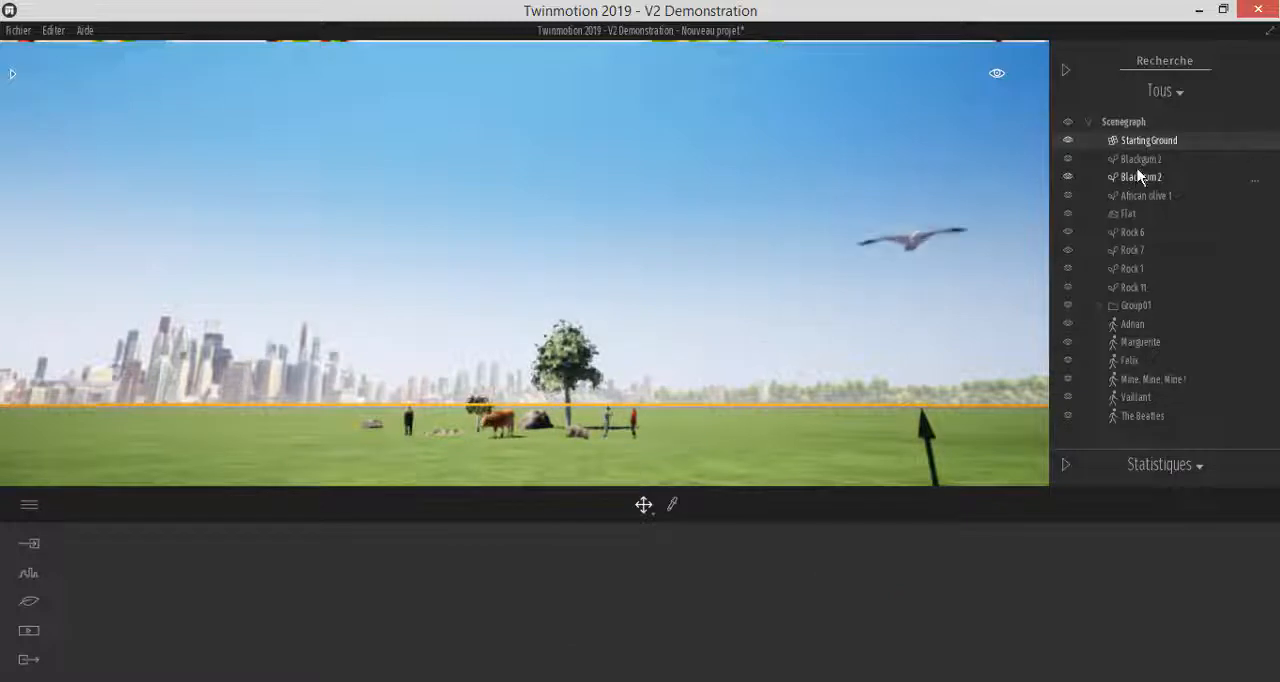
left_click(1138, 162)
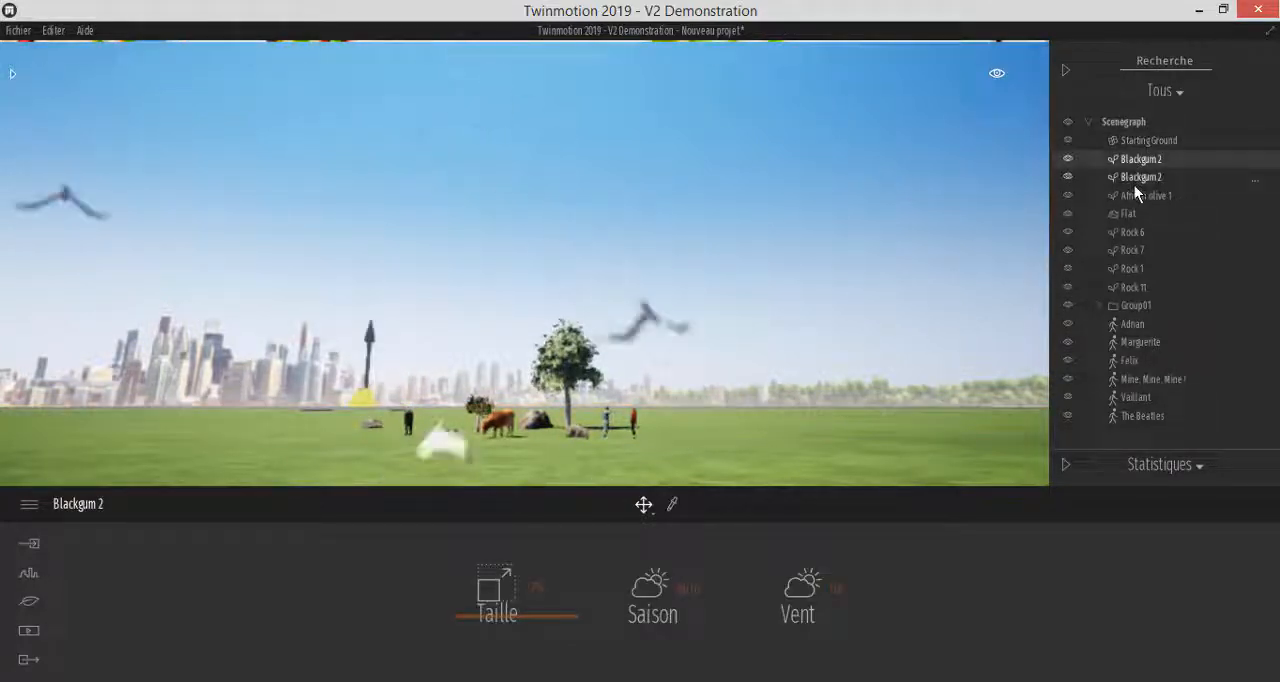
left_click(1134, 184)
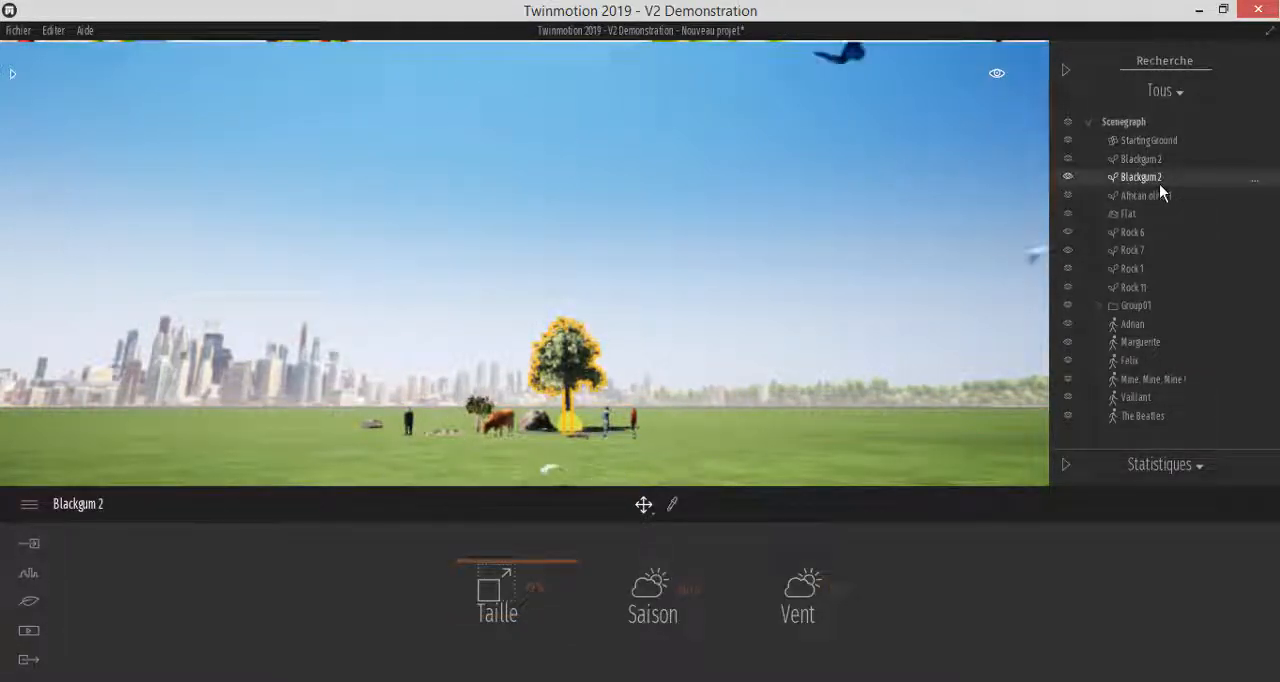
left_click(1141, 197)
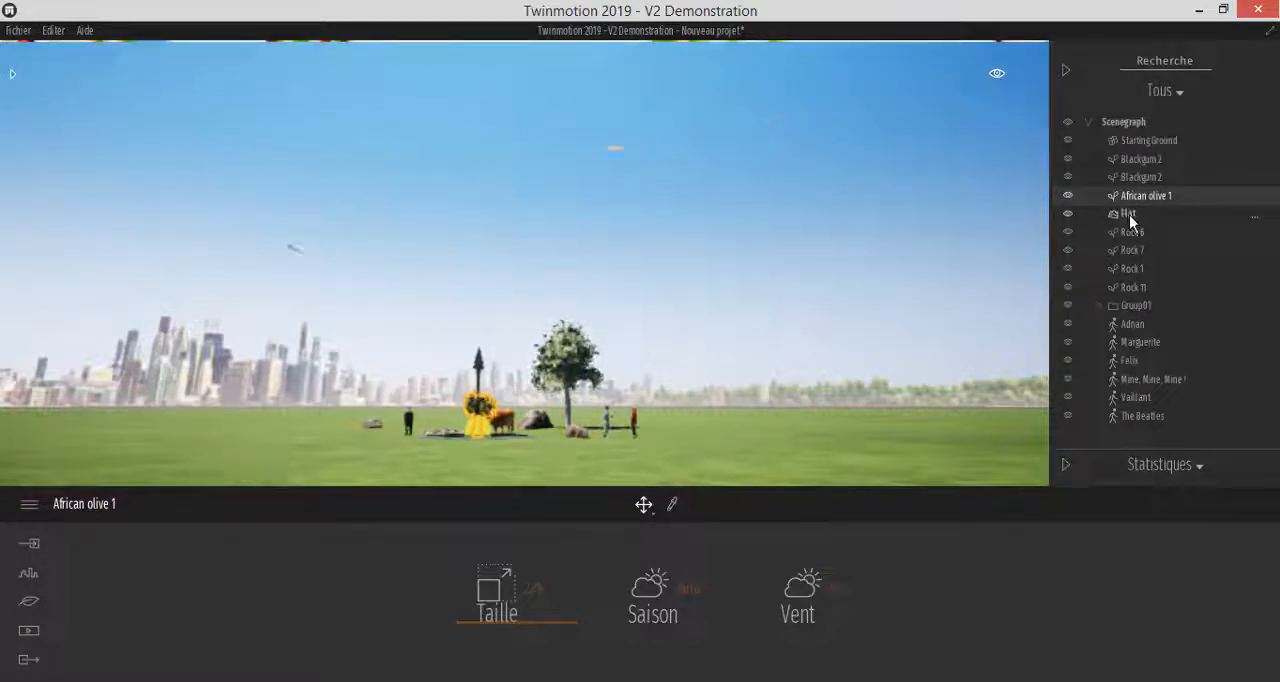
left_click(1129, 215)
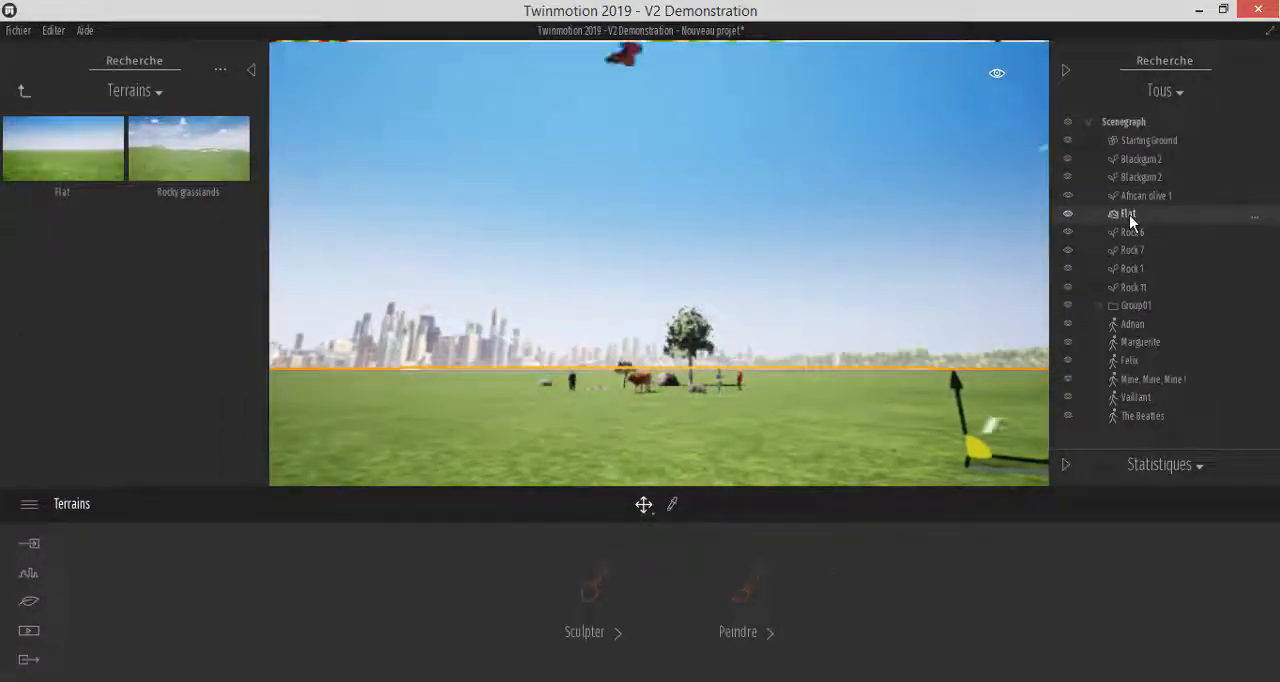
left_click(1129, 232)
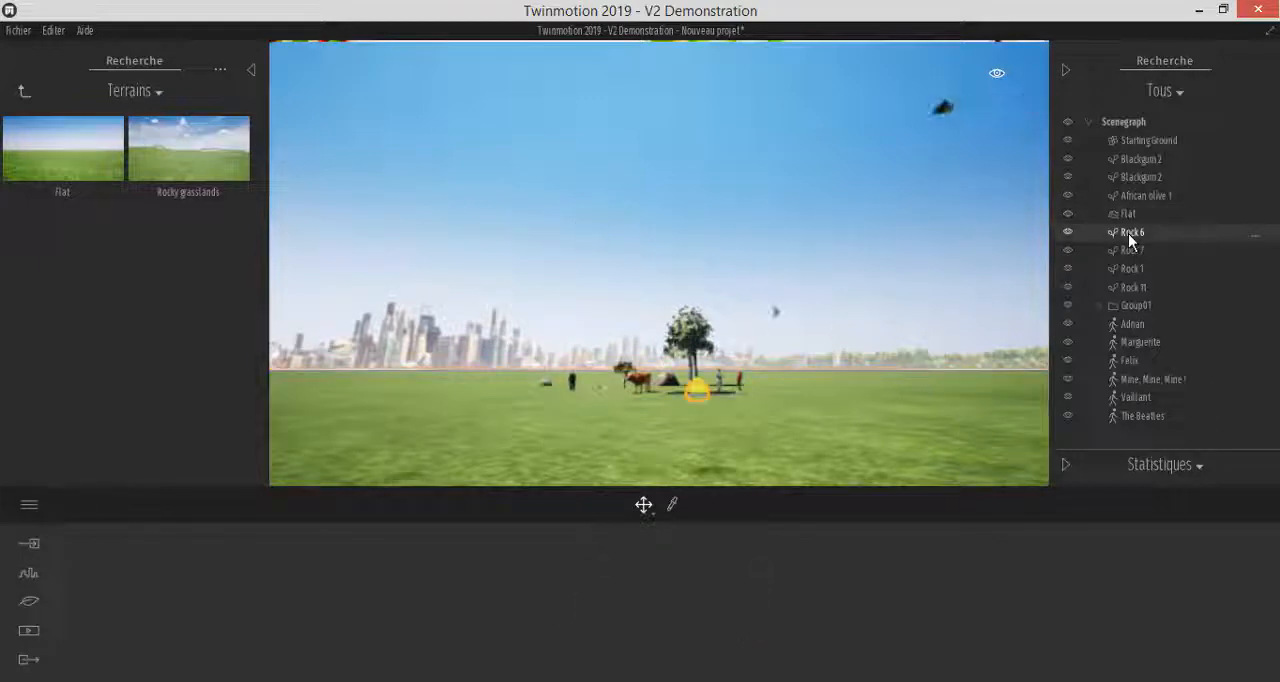
left_click(1130, 250)
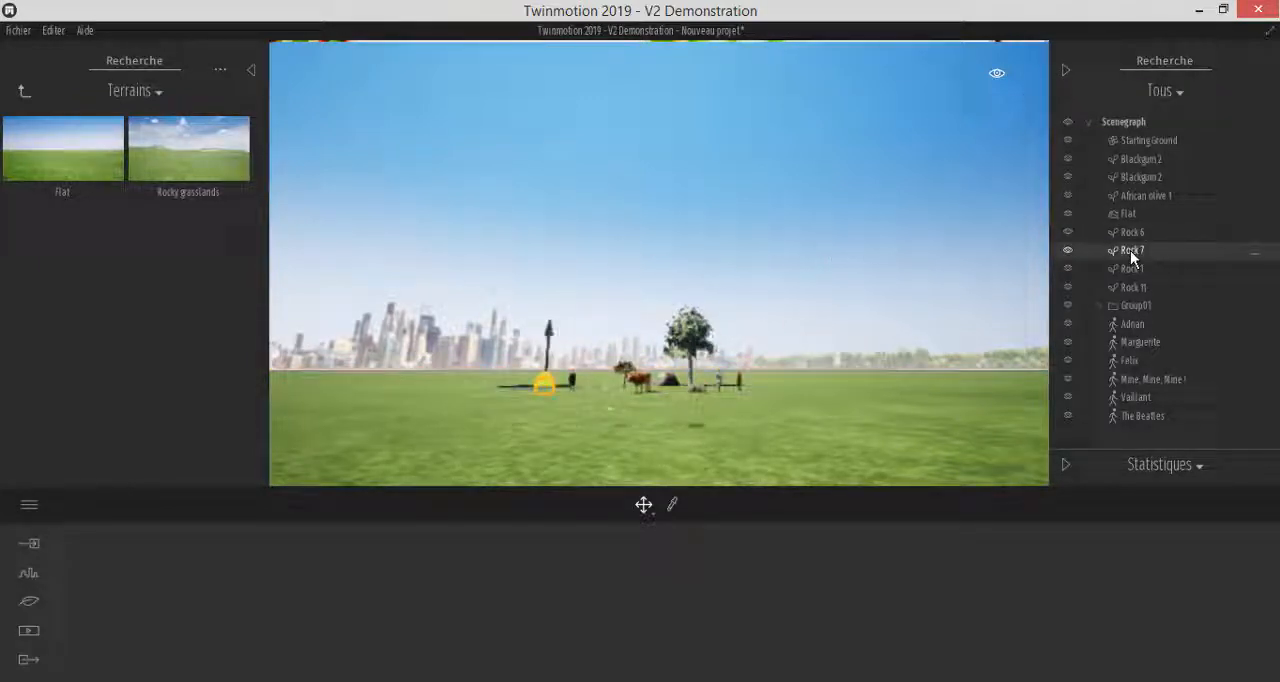
left_click(1129, 287)
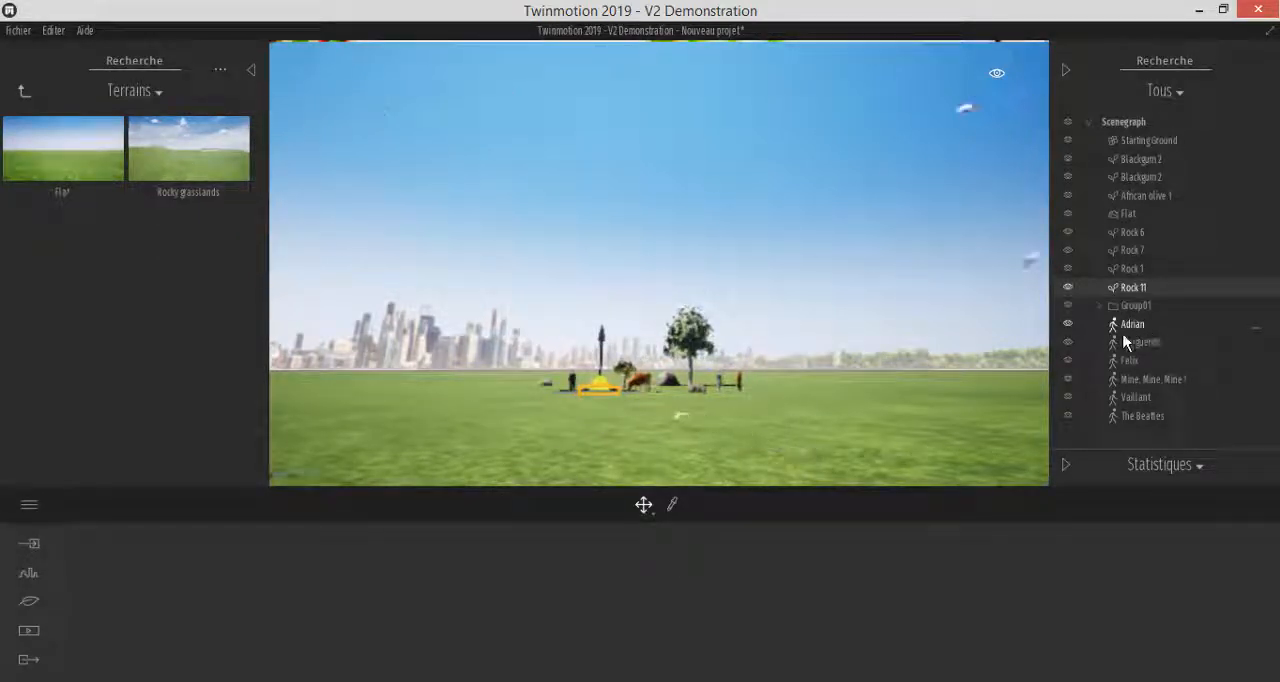
left_click(1132, 327)
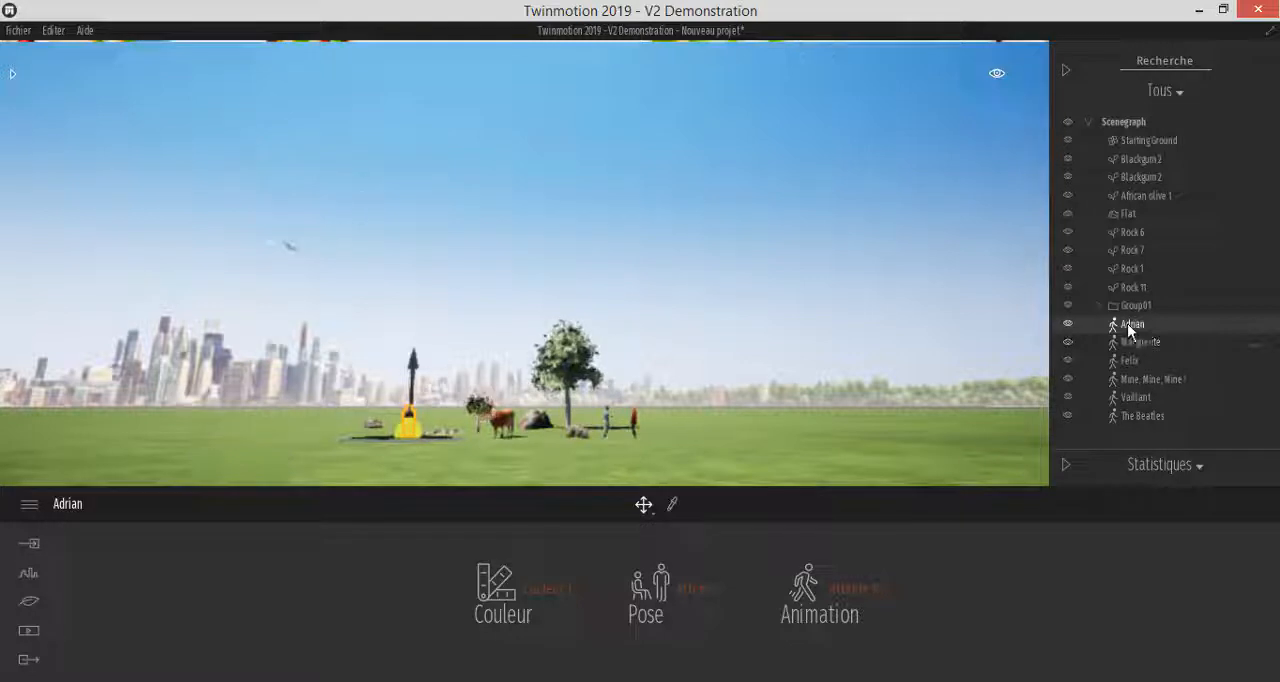
Select the cow in the viewport, move it by 2 along a ground axis, and raise it by 4 along the vertical axis
left_click(497, 421)
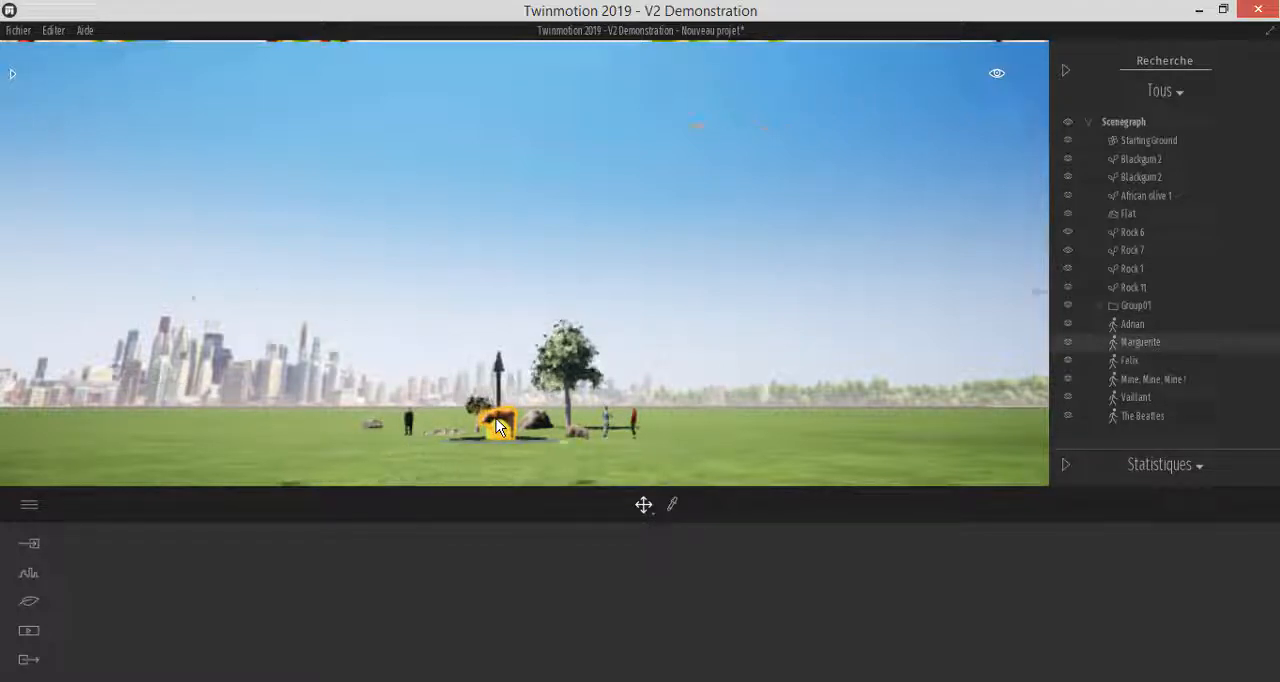
left_click(500, 418)
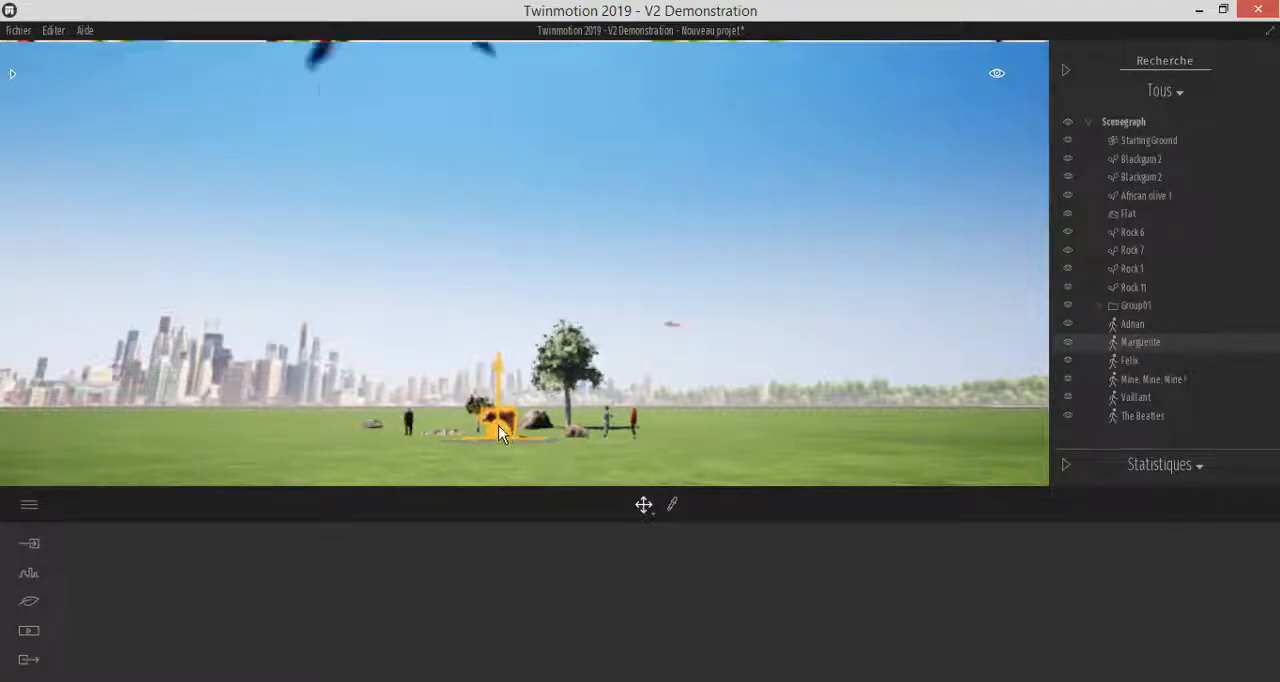
scroll(504, 438, "up", 2)
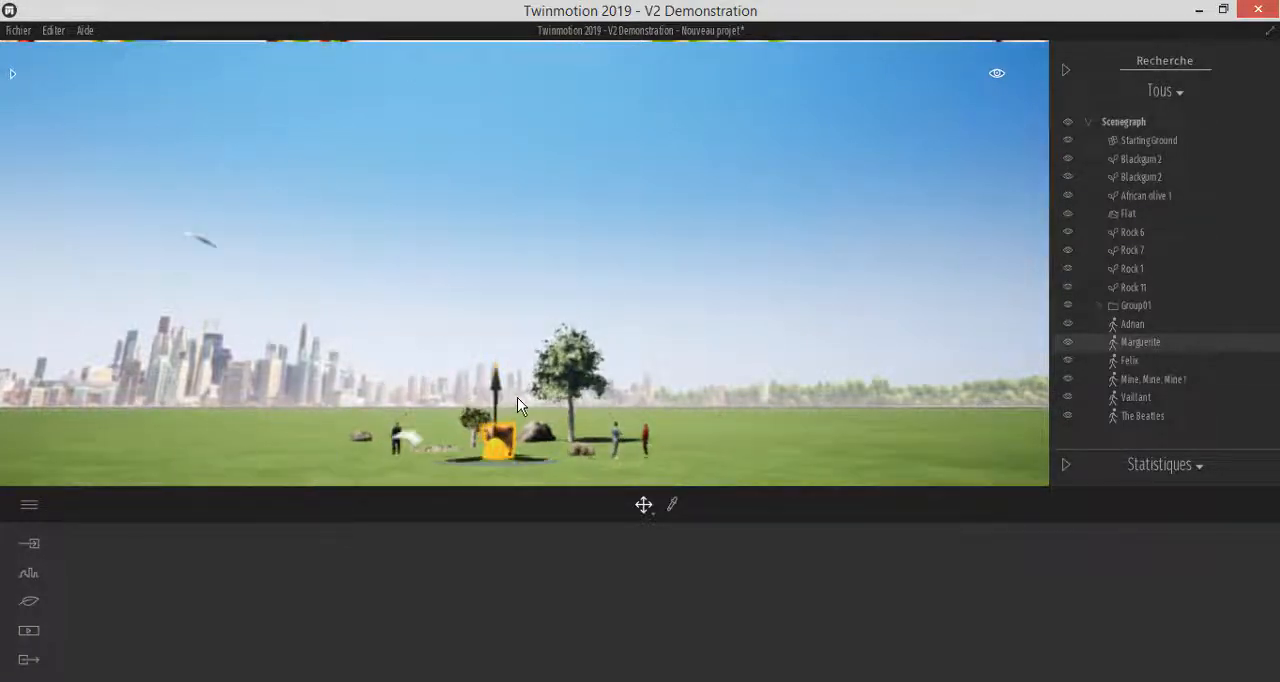
scroll(517, 397, "up", 3)
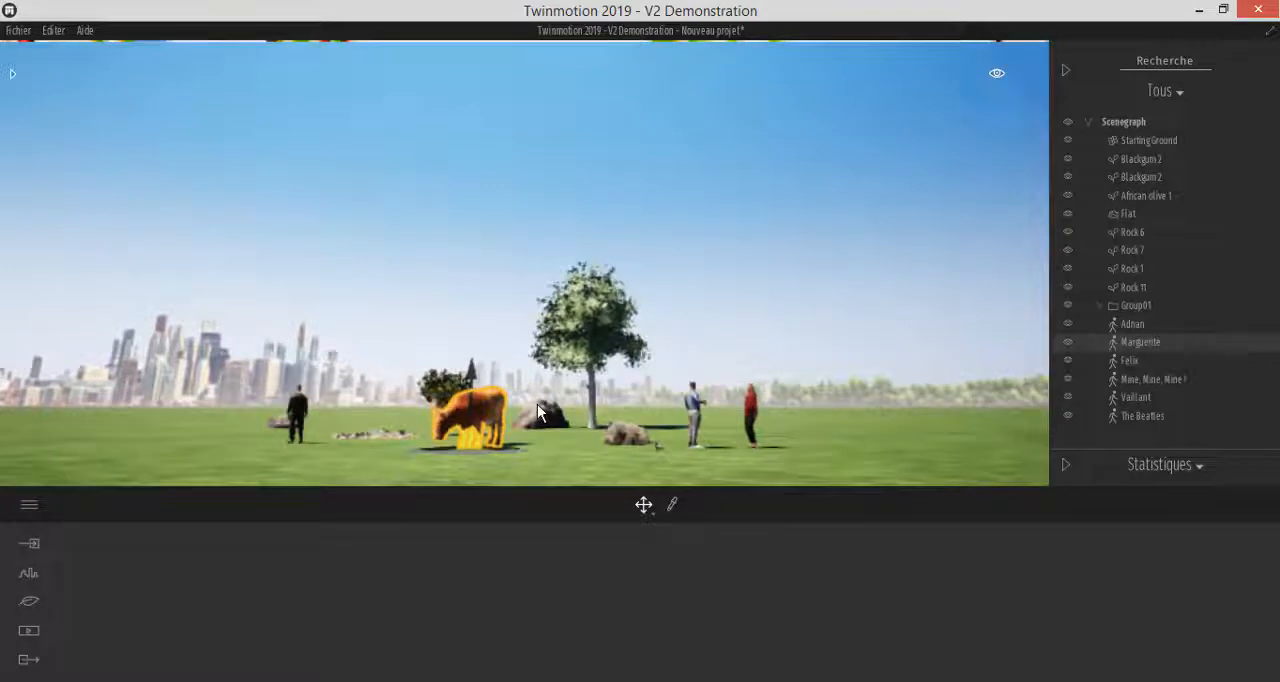
scroll(537, 404, "up", 2)
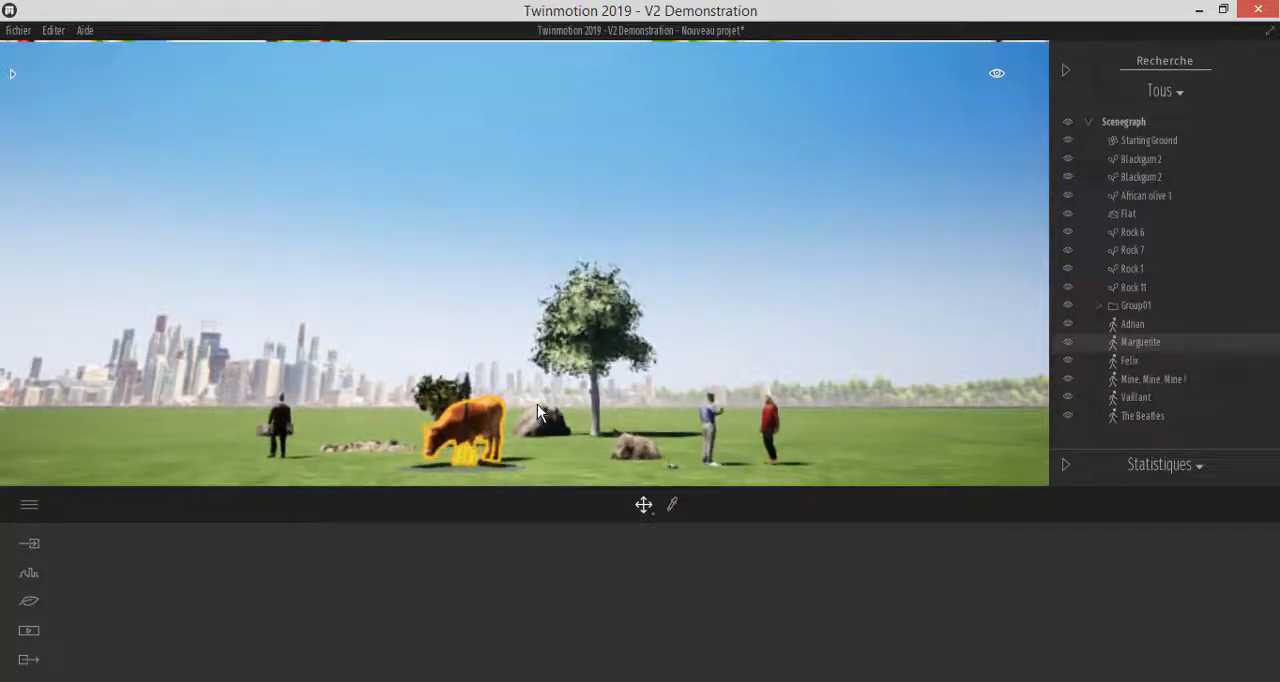
scroll(537, 404, "up", 2)
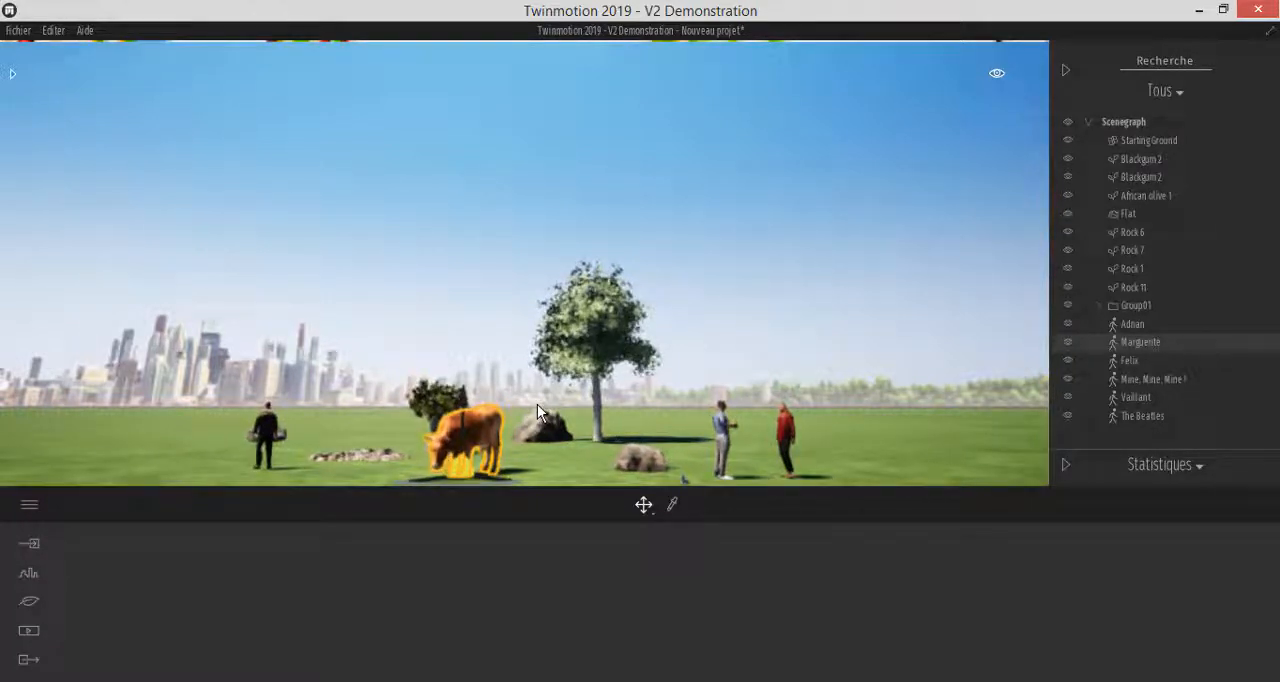
scroll(537, 404, "up", 2)
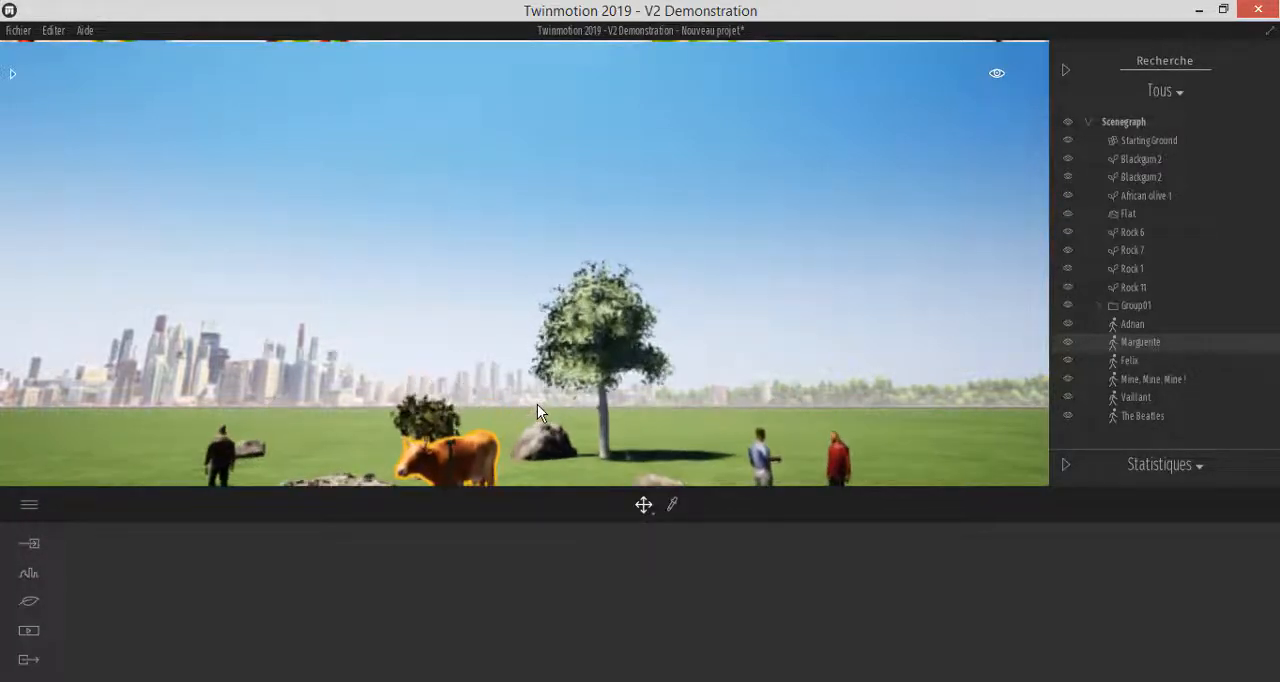
scroll(537, 404, "down", 3)
scroll(537, 404, "up", 3)
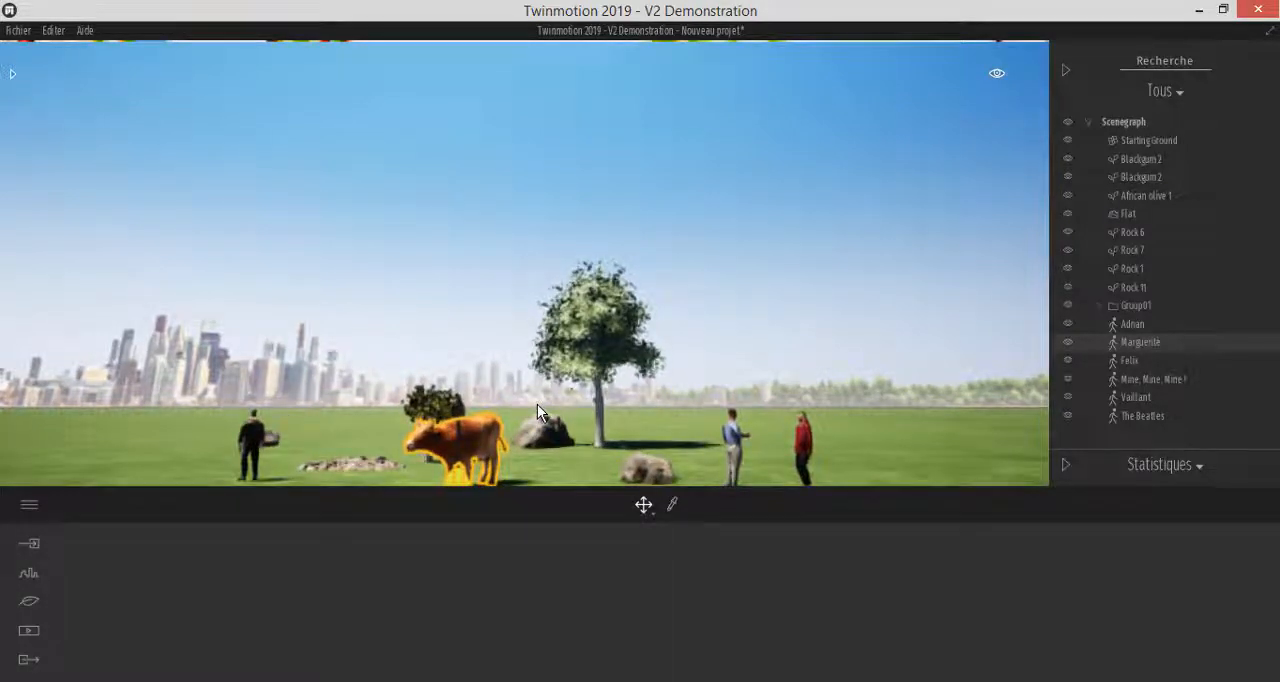
scroll(537, 404, "up", 2)
scroll(537, 404, "down", 2)
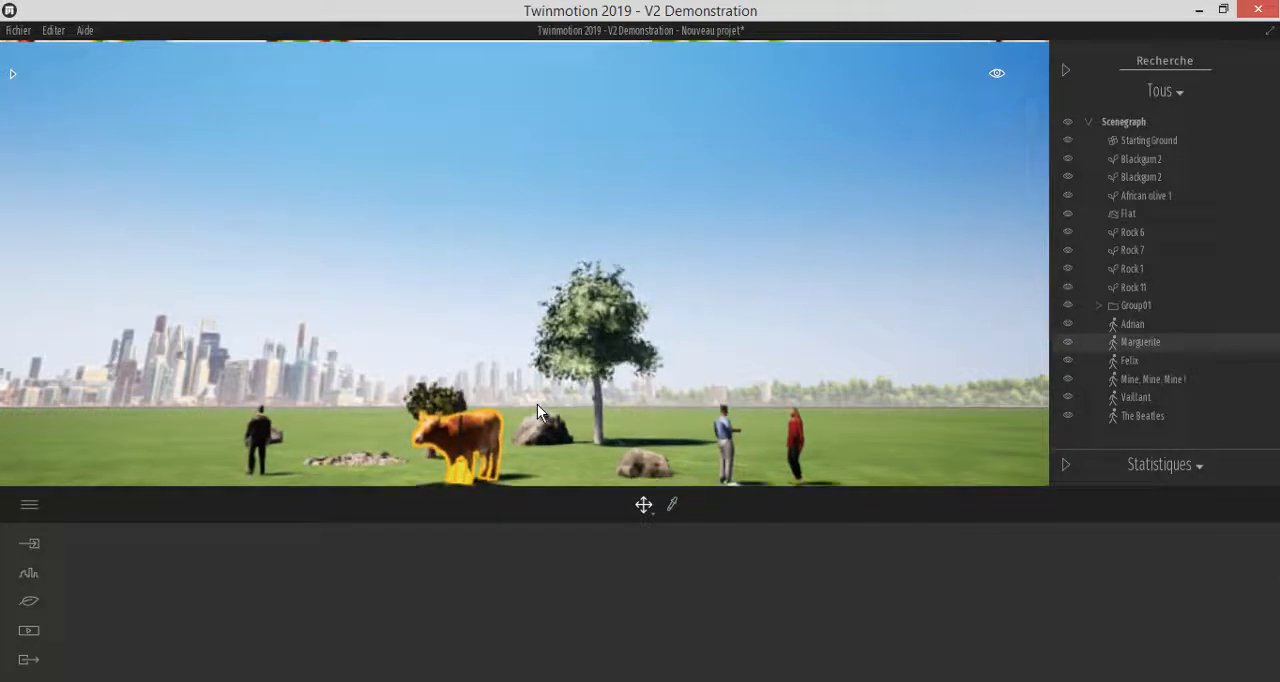
scroll(537, 404, "down", 2)
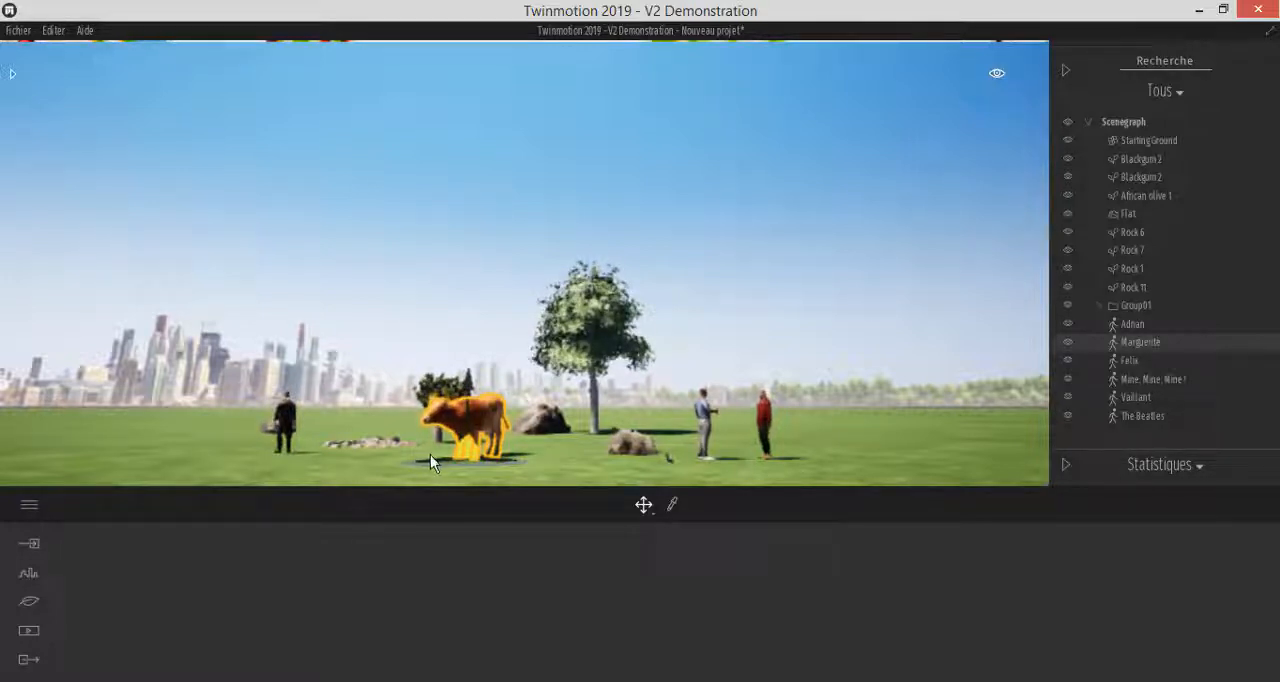
left_click(526, 462)
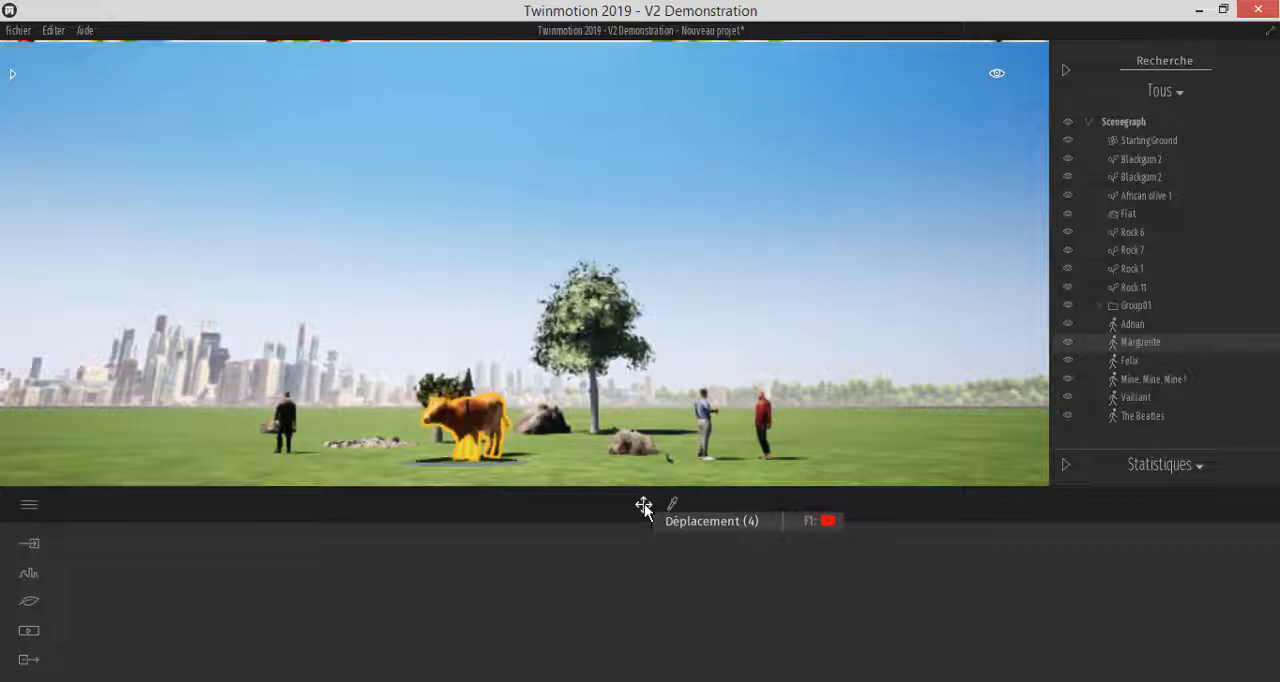
mouse_move(518, 463)
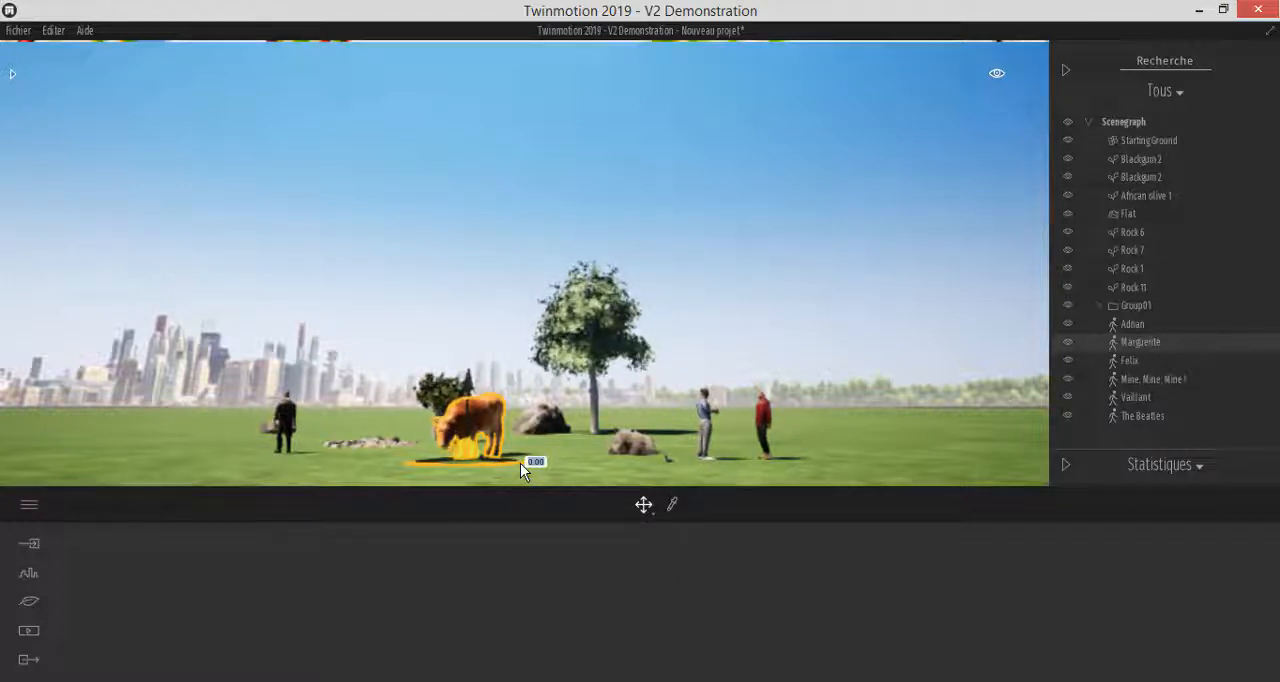
type("2")
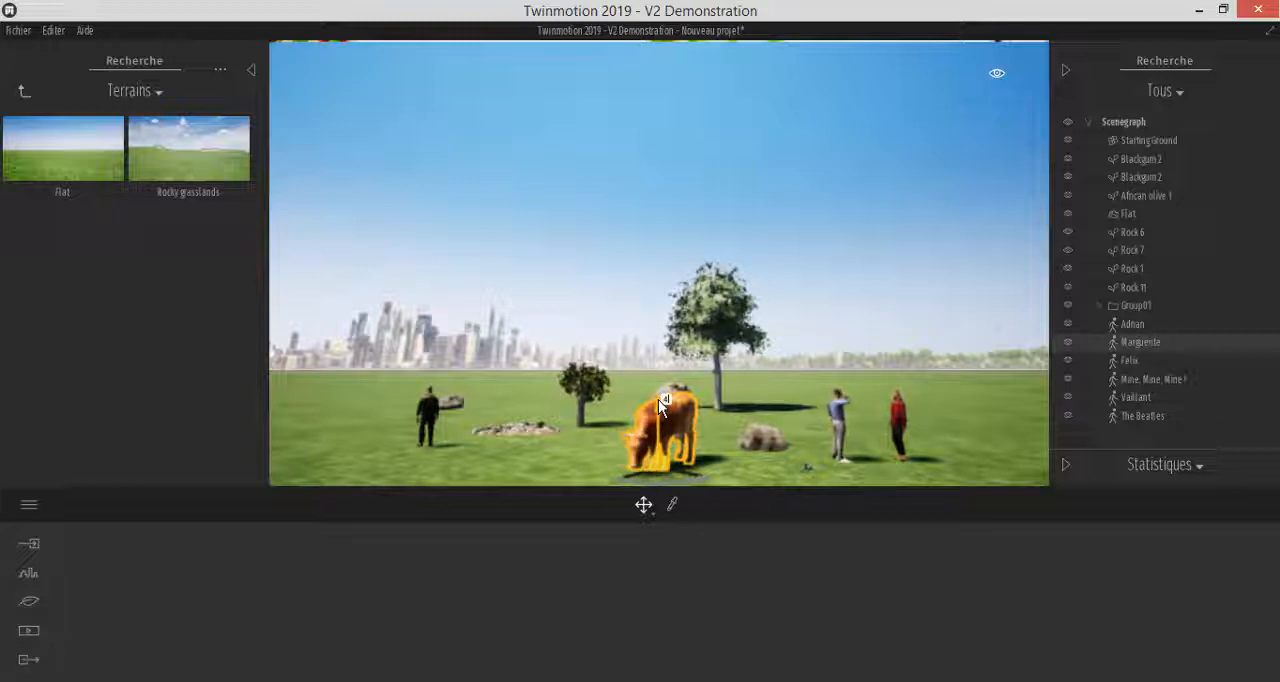
key("Return")
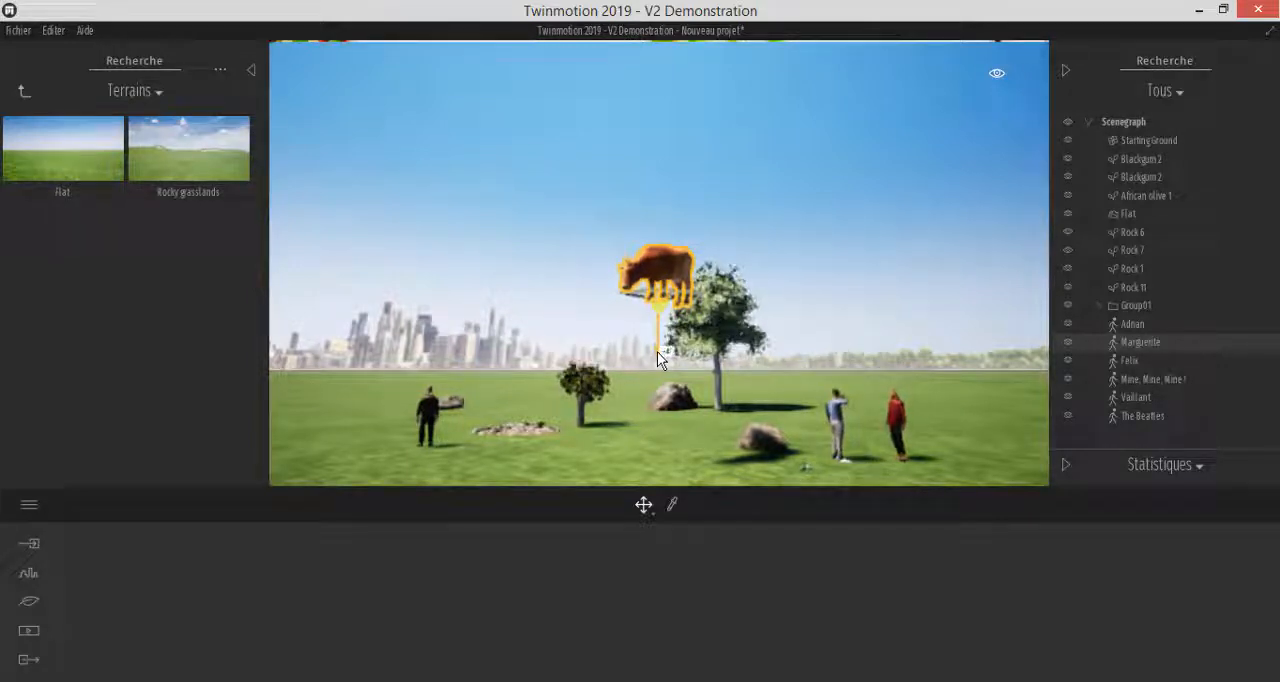
Bring the cow back down to the ground and move it by 5 along a ground axis towards the viewer
left_click(657, 353)
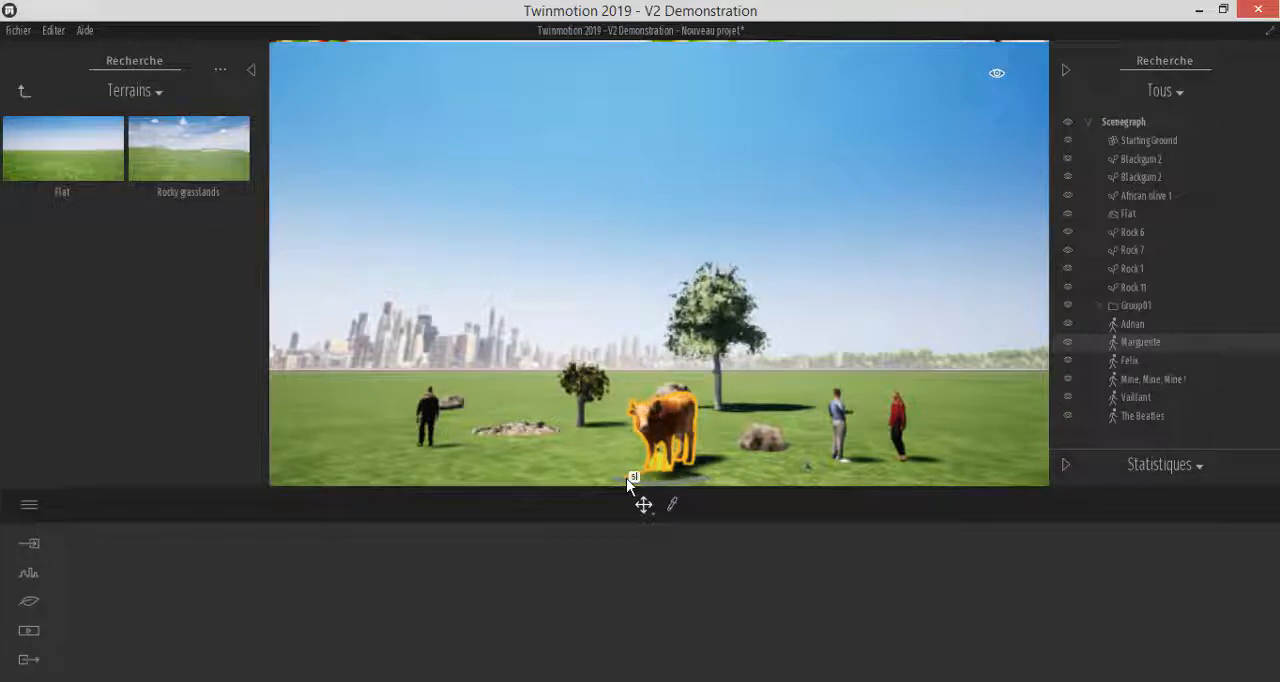
key("Return")
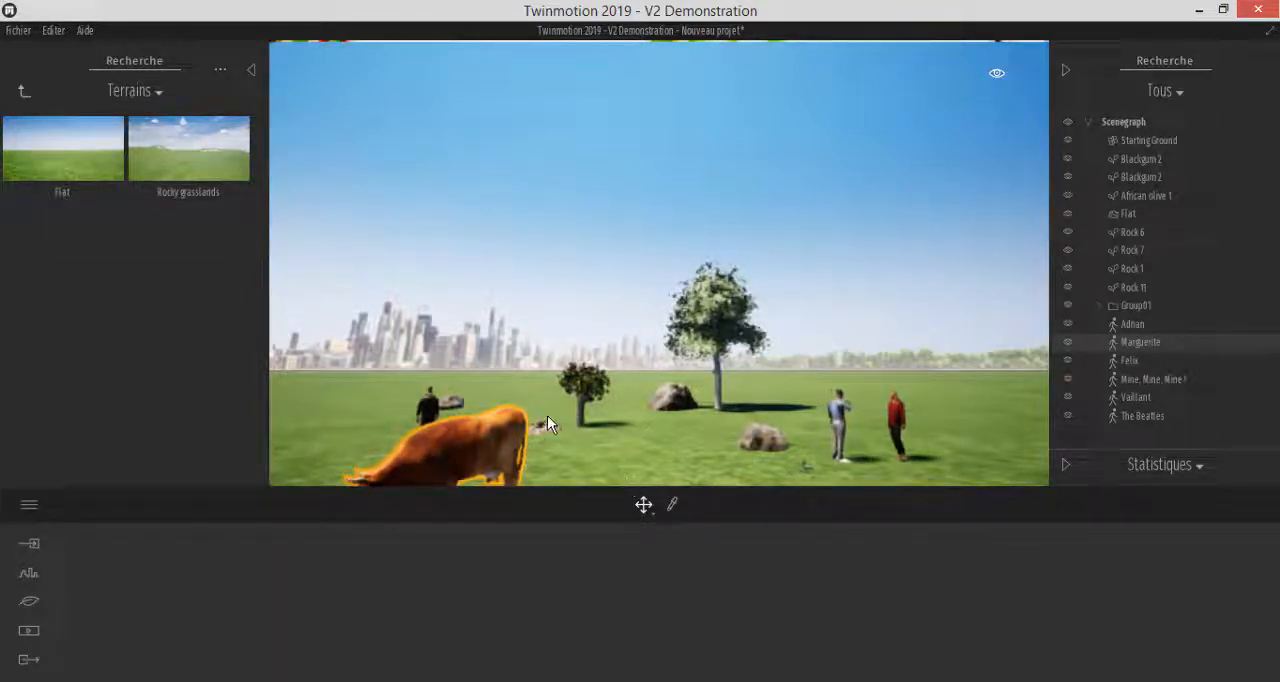
scroll(575, 362, "down", 3)
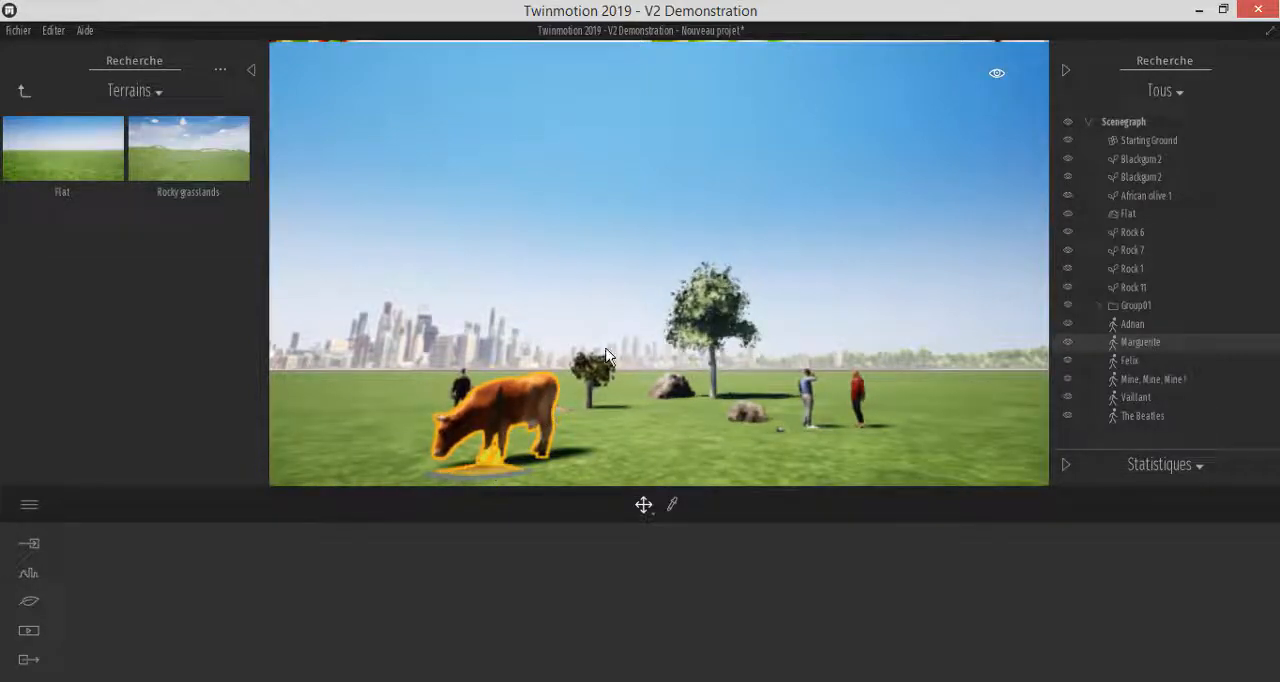
scroll(547, 410, "down", 2)
scroll(496, 463, "up", 3)
left_click_drag(494, 463, 531, 473)
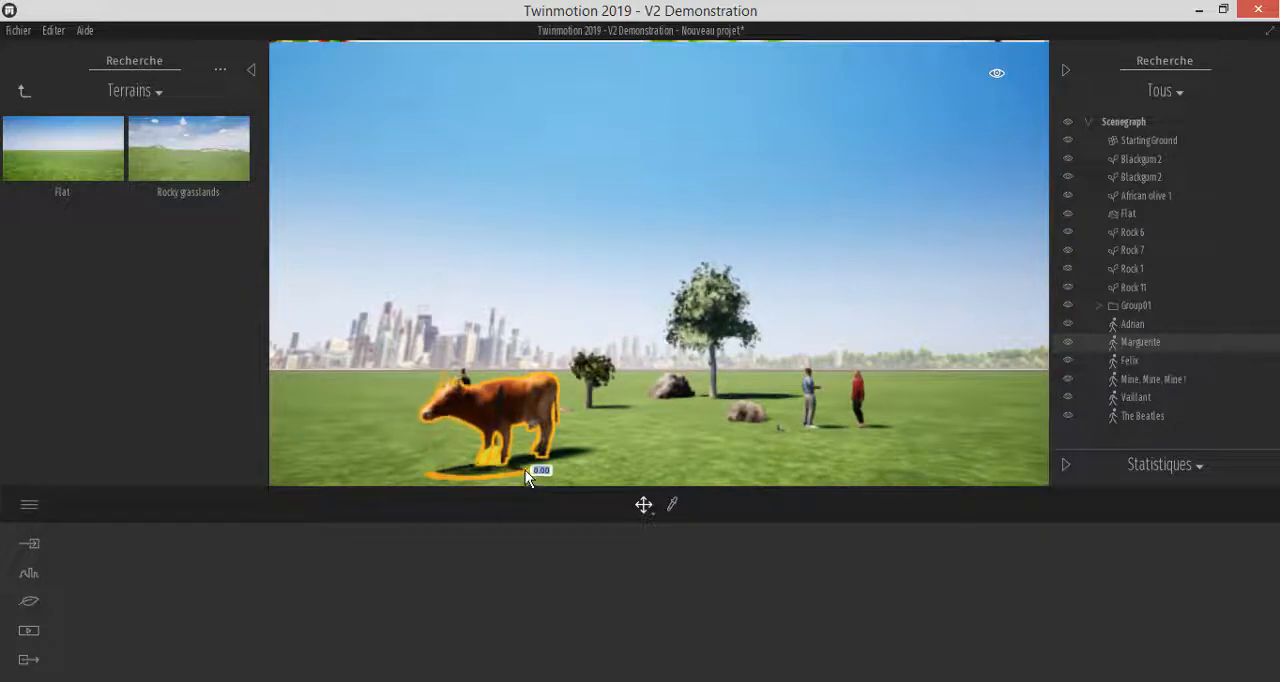
Rotate the cow about its vertical axis to face the trees, and try tilting it around a horizontal axis
left_click(645, 506)
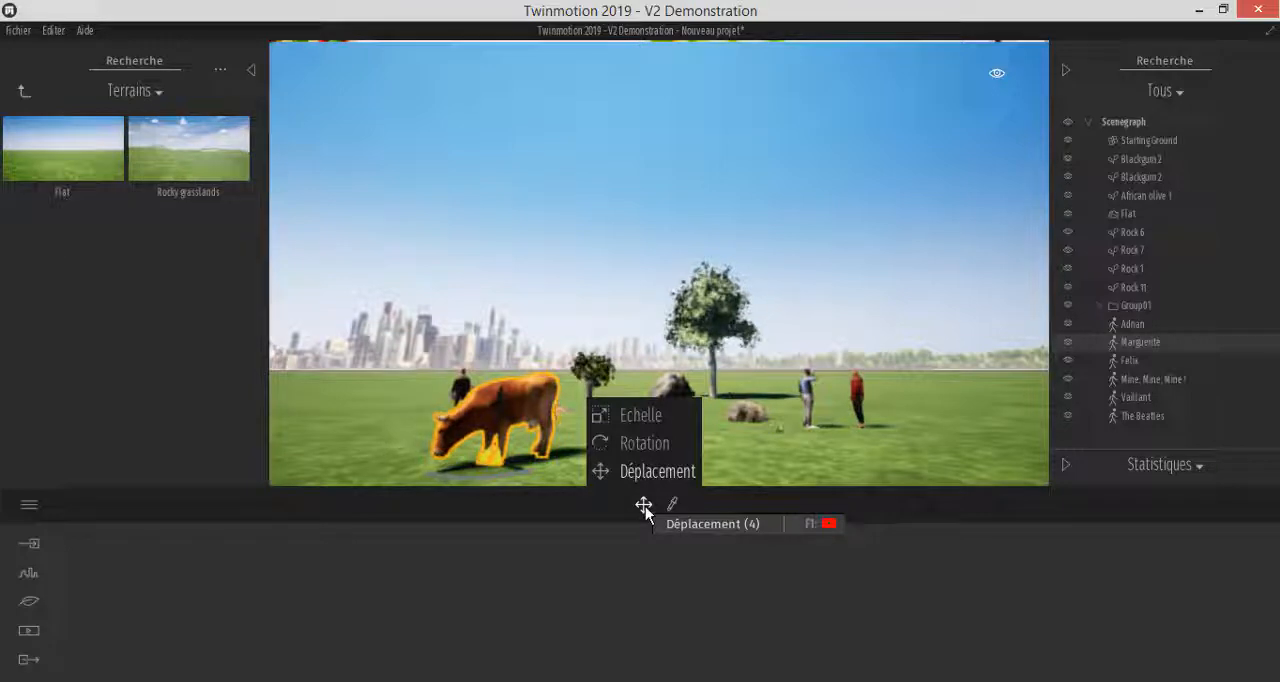
left_click(640, 455)
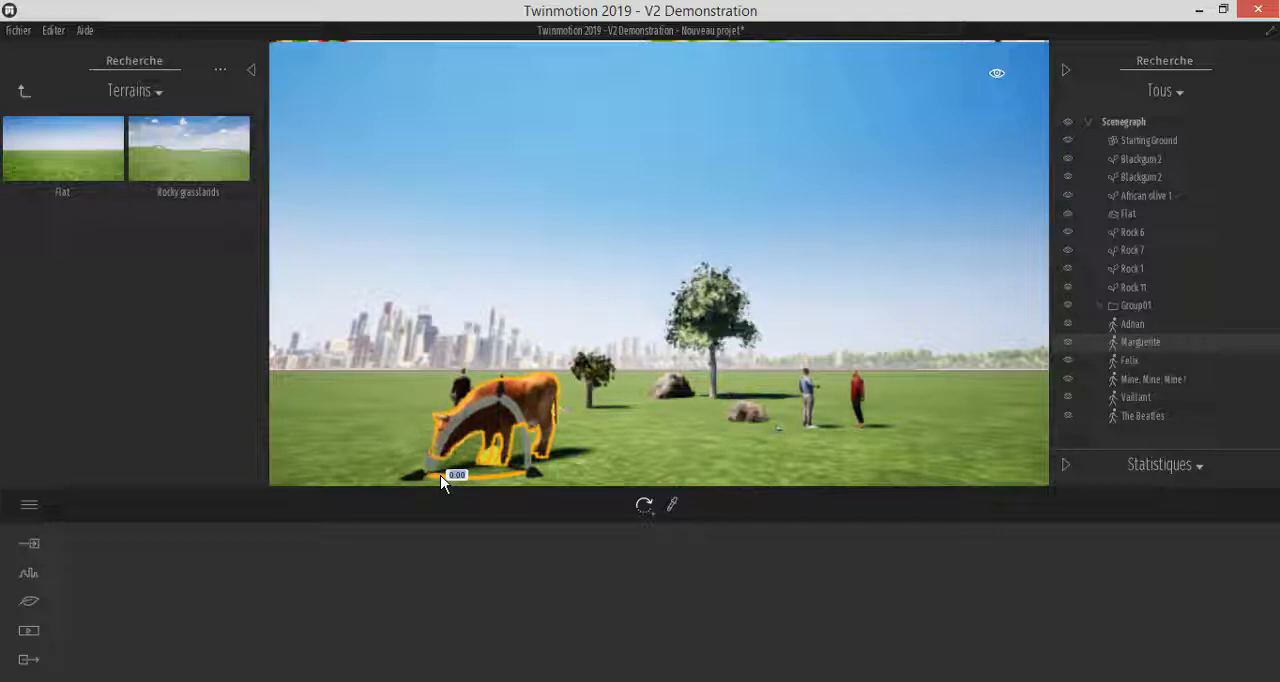
left_click_drag(445, 481, 679, 448)
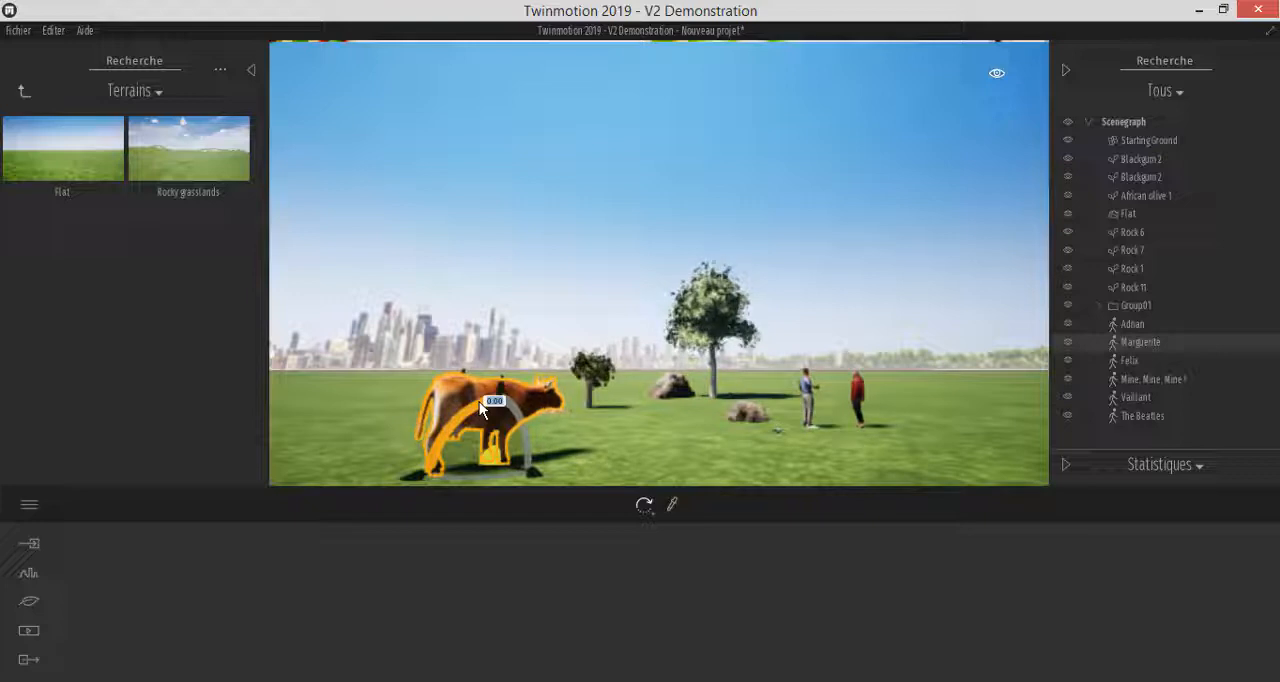
left_click_drag(479, 401, 542, 436)
mouse_move(517, 416)
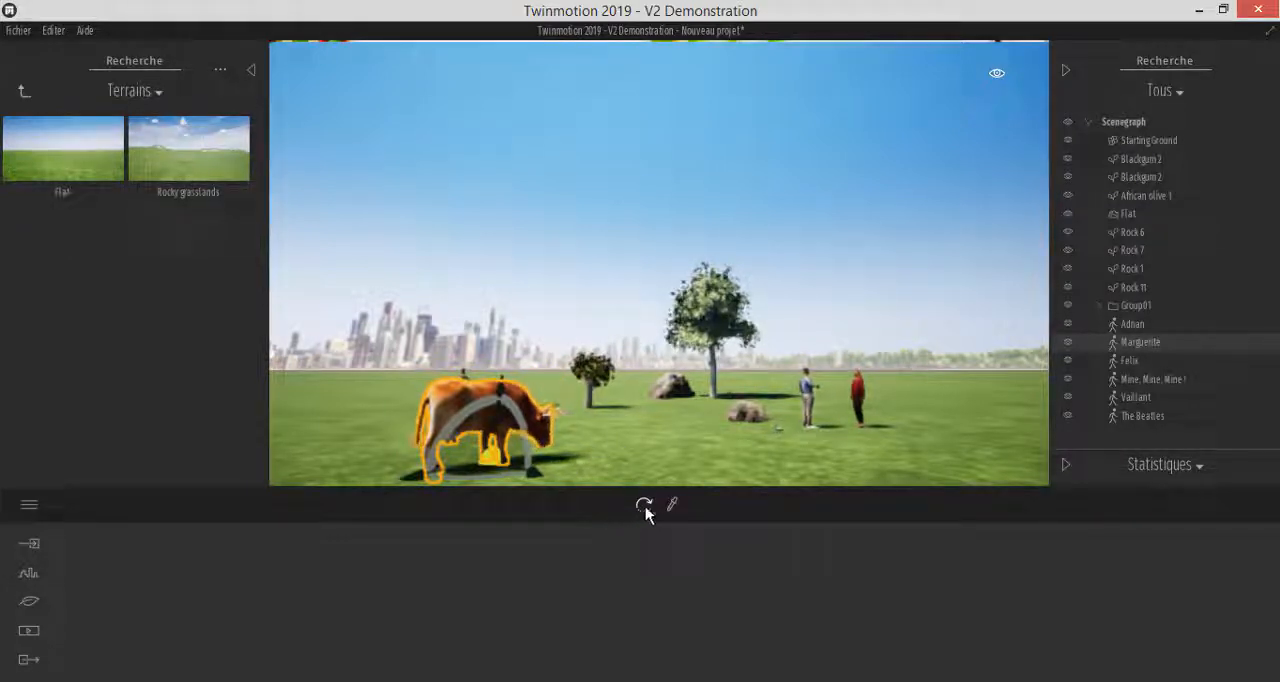
Scale the cow with the Scale gizmo so it is slightly larger, and deselect it
mouse_move(646, 507)
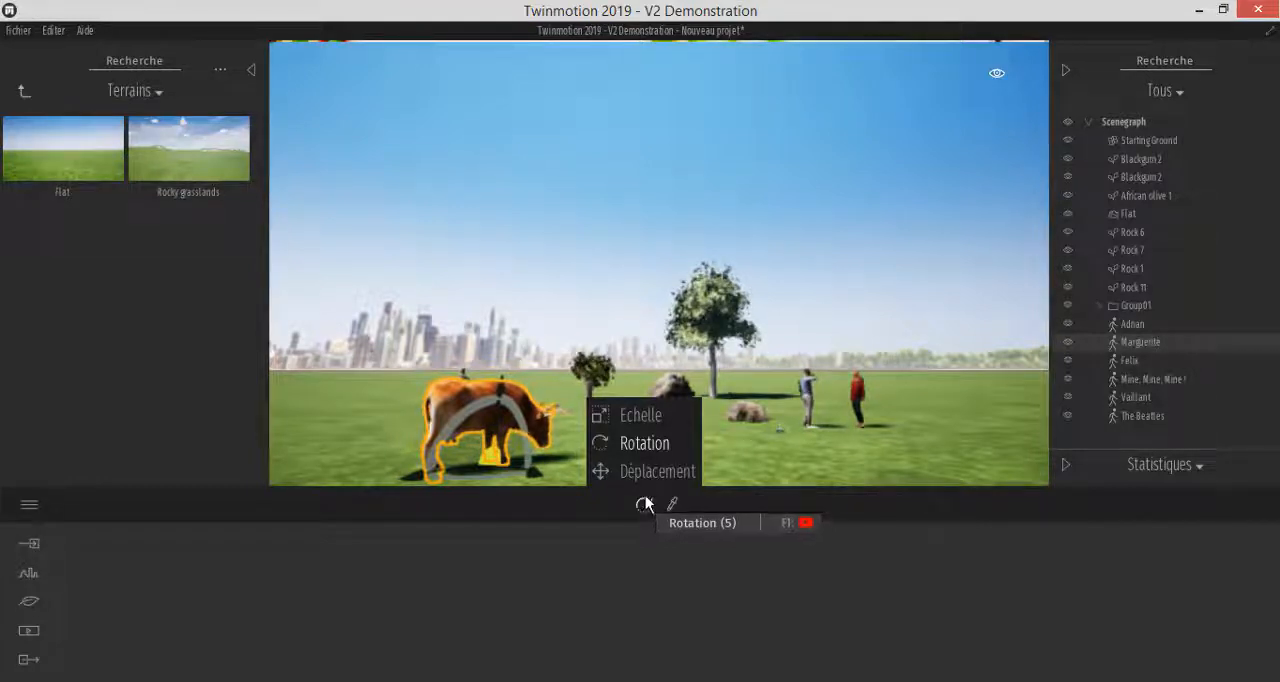
left_click(644, 414)
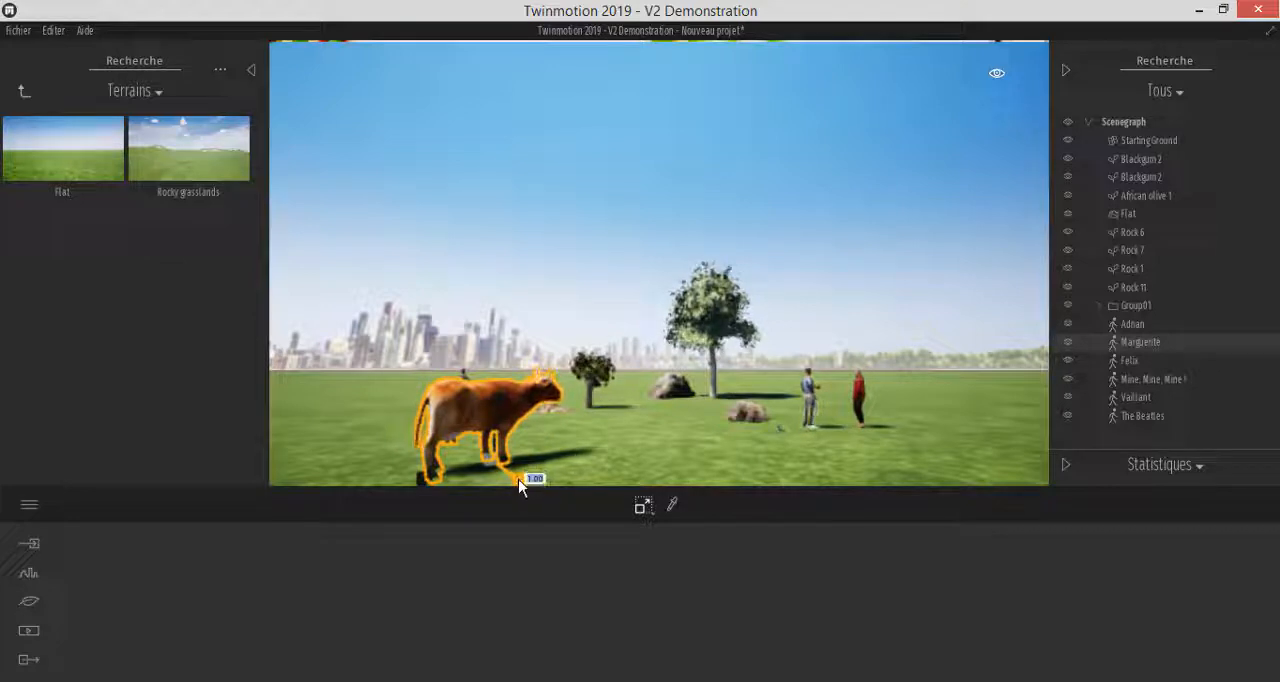
left_click_drag(520, 485, 549, 440)
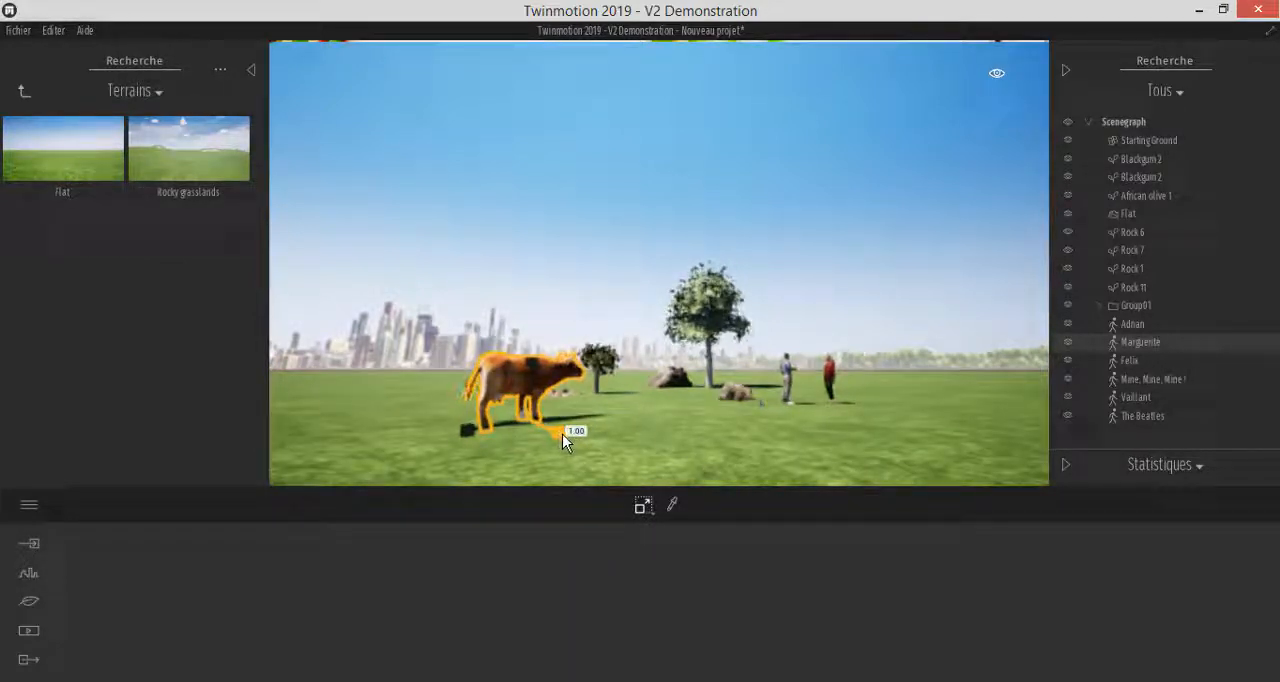
left_click_drag(621, 461, 499, 391)
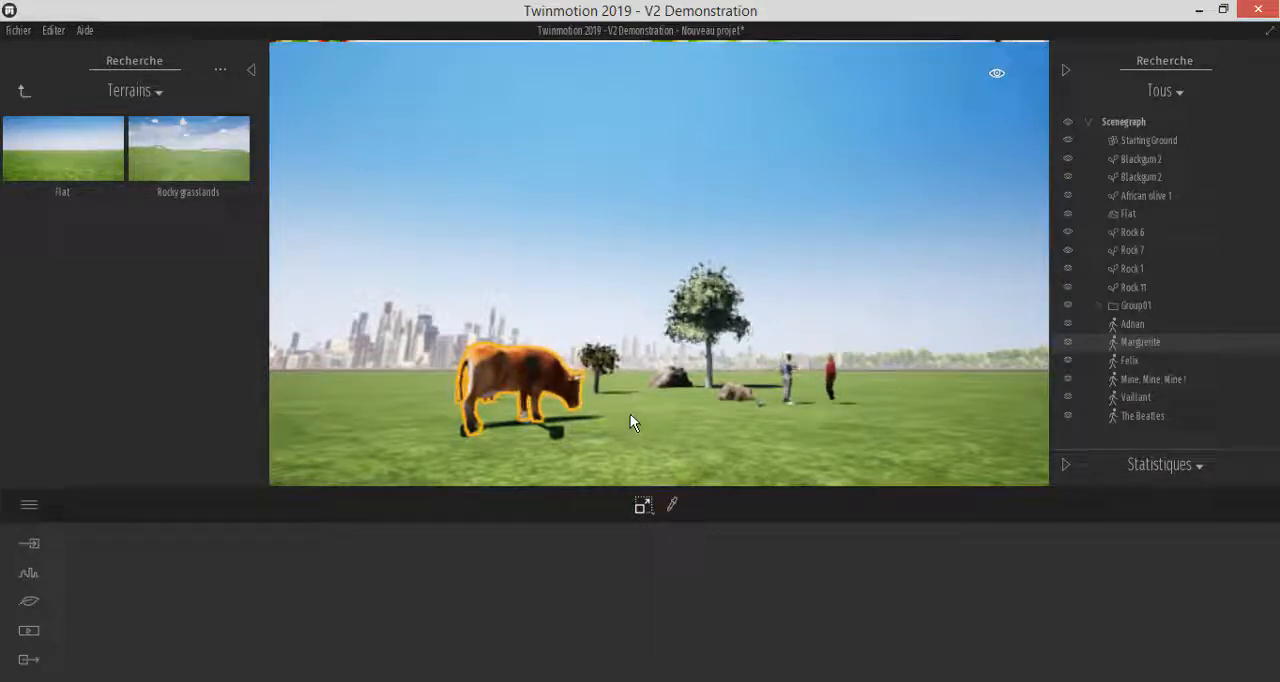
left_click(706, 426)
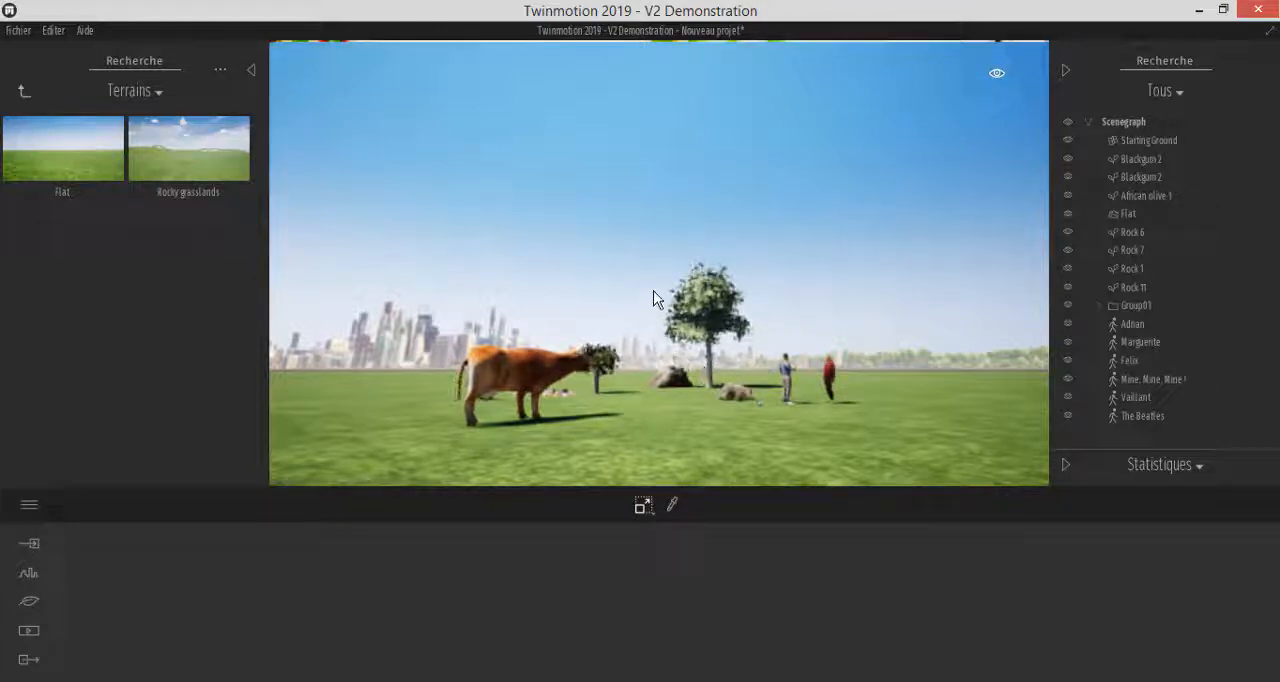
Select the large Blackgum 2 tree and duplicate it along a ground axis towards the two people as 2 instances
left_click(643, 506)
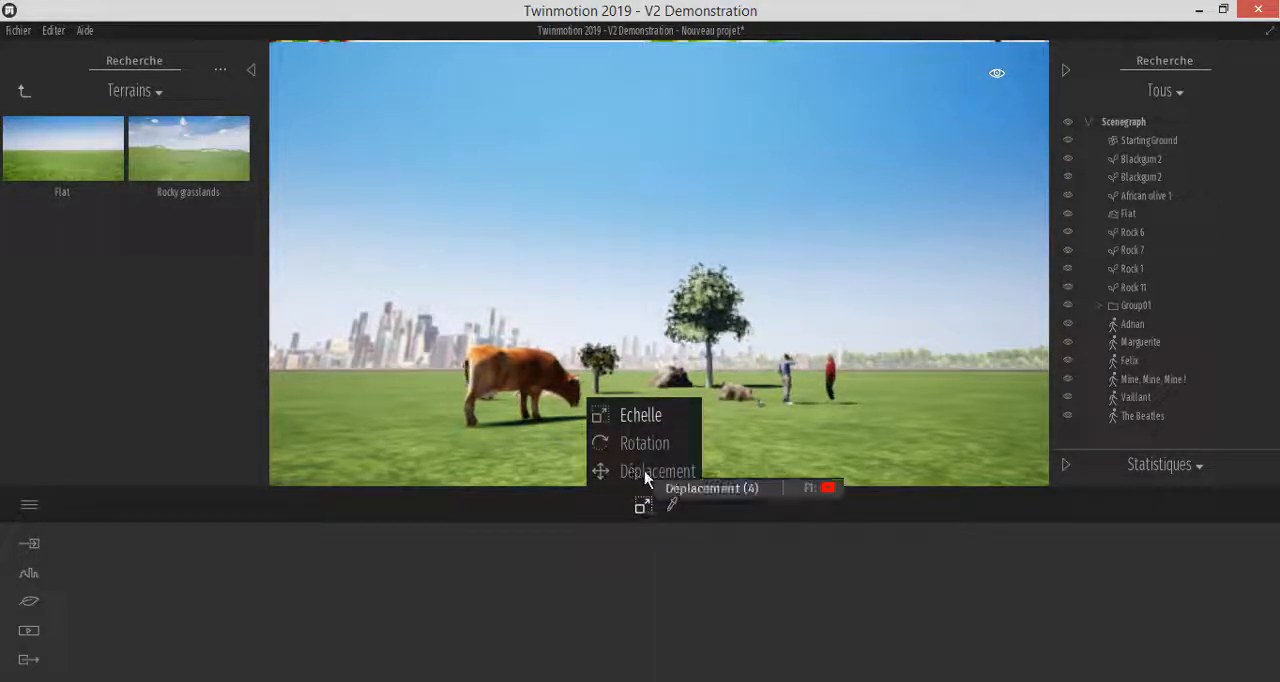
left_click(645, 474)
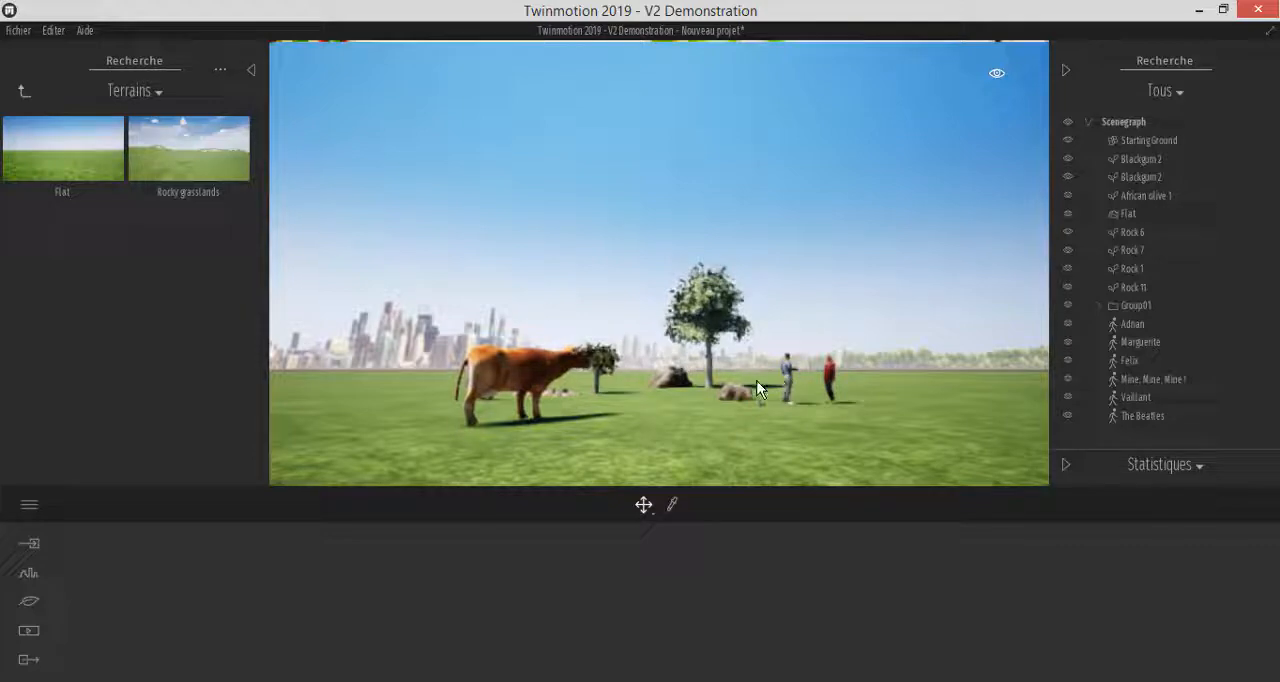
left_click(708, 363)
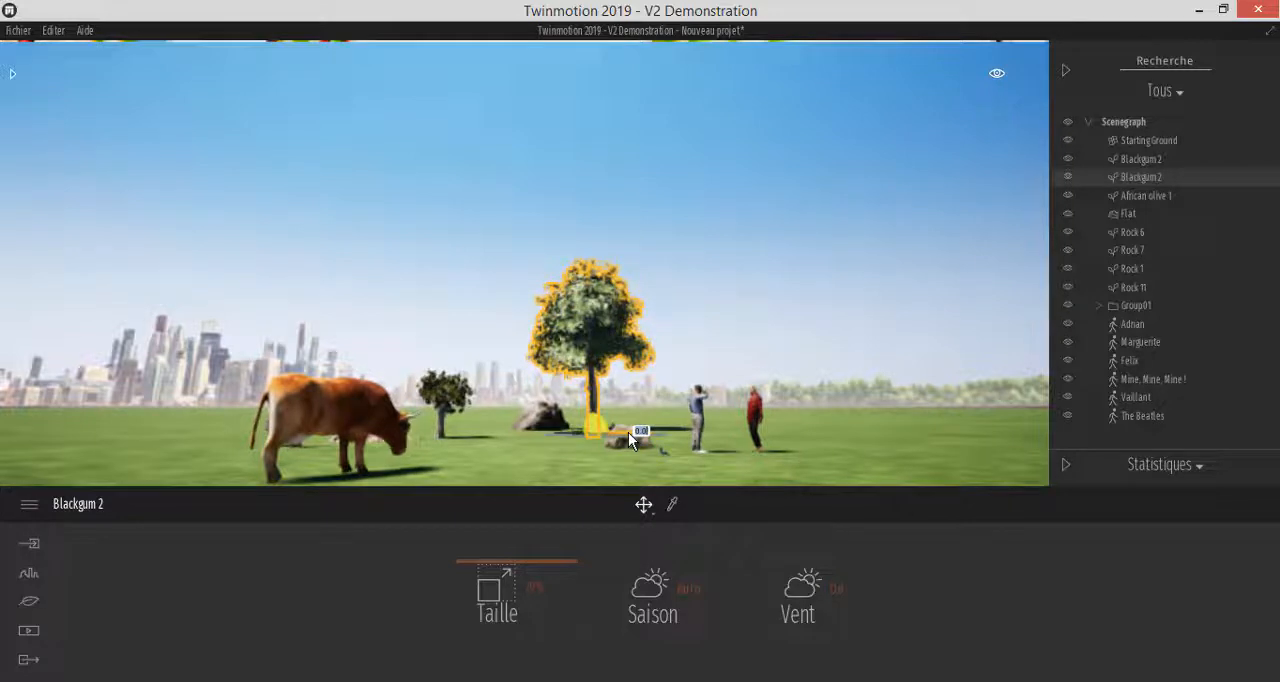
left_click_drag(657, 437, 748, 457)
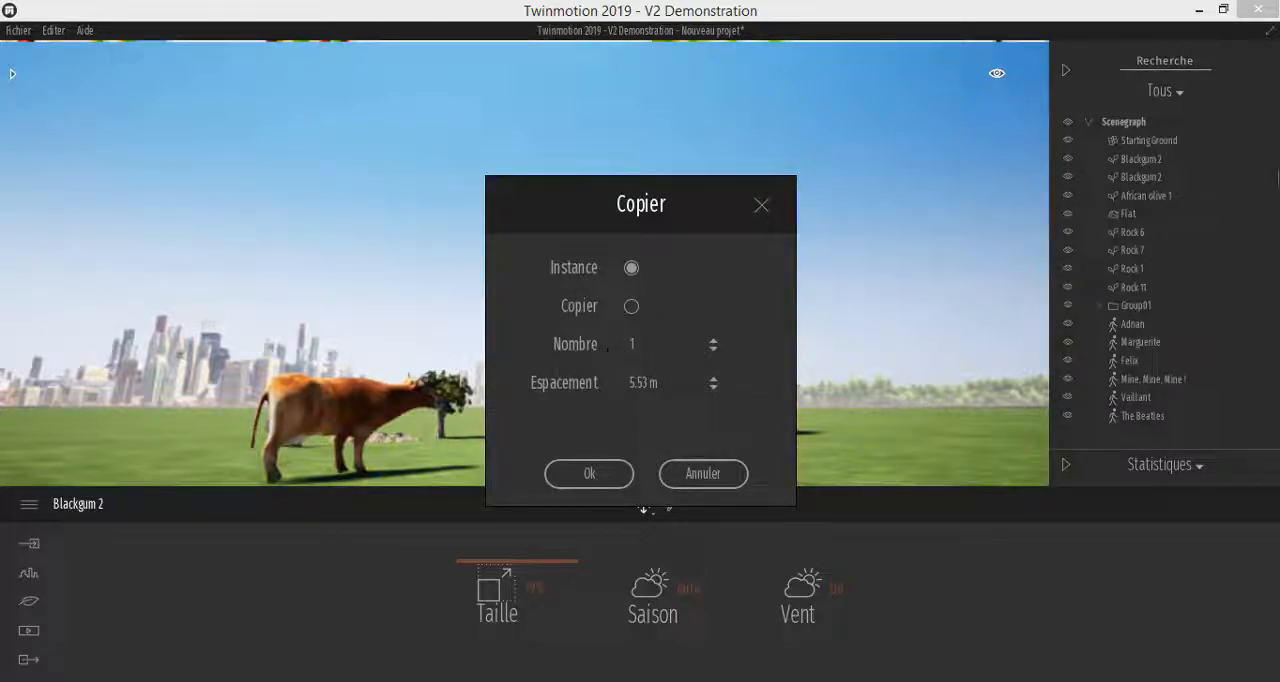
left_click(713, 341)
left_click(714, 390)
left_click(714, 379)
left_click(589, 474)
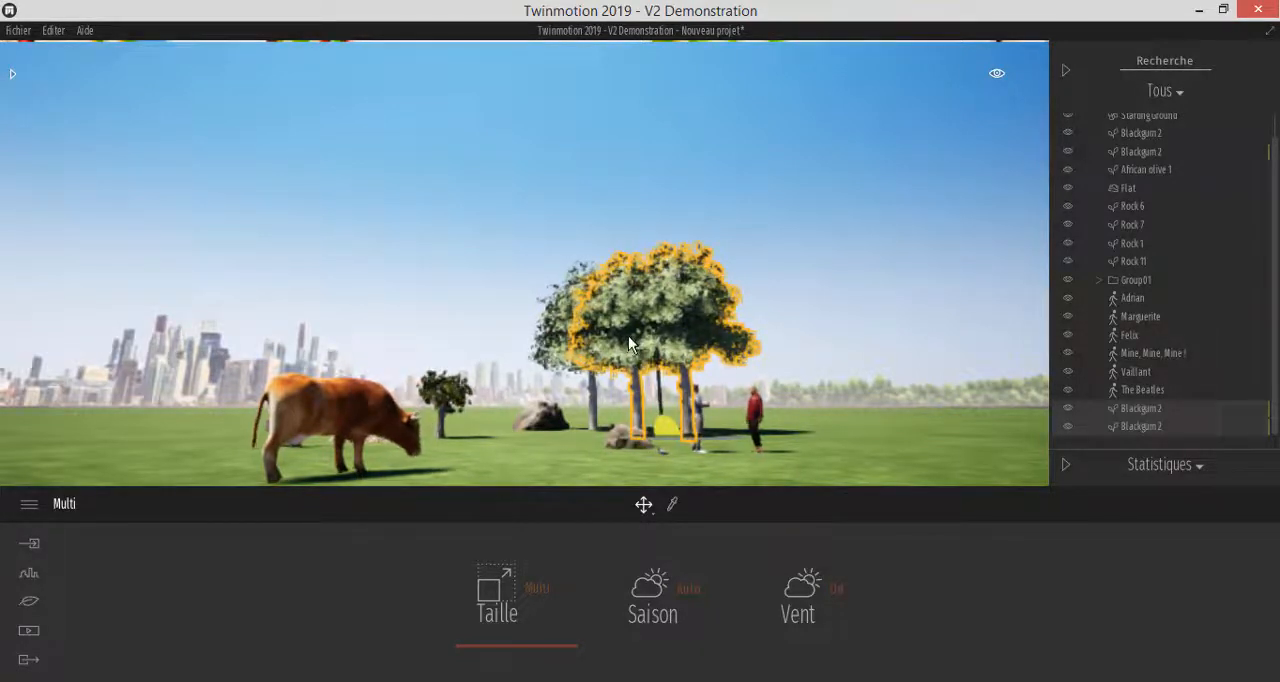
Select the original tree, select the middle tree instance, and reduce its size to 68%
left_click(590, 410)
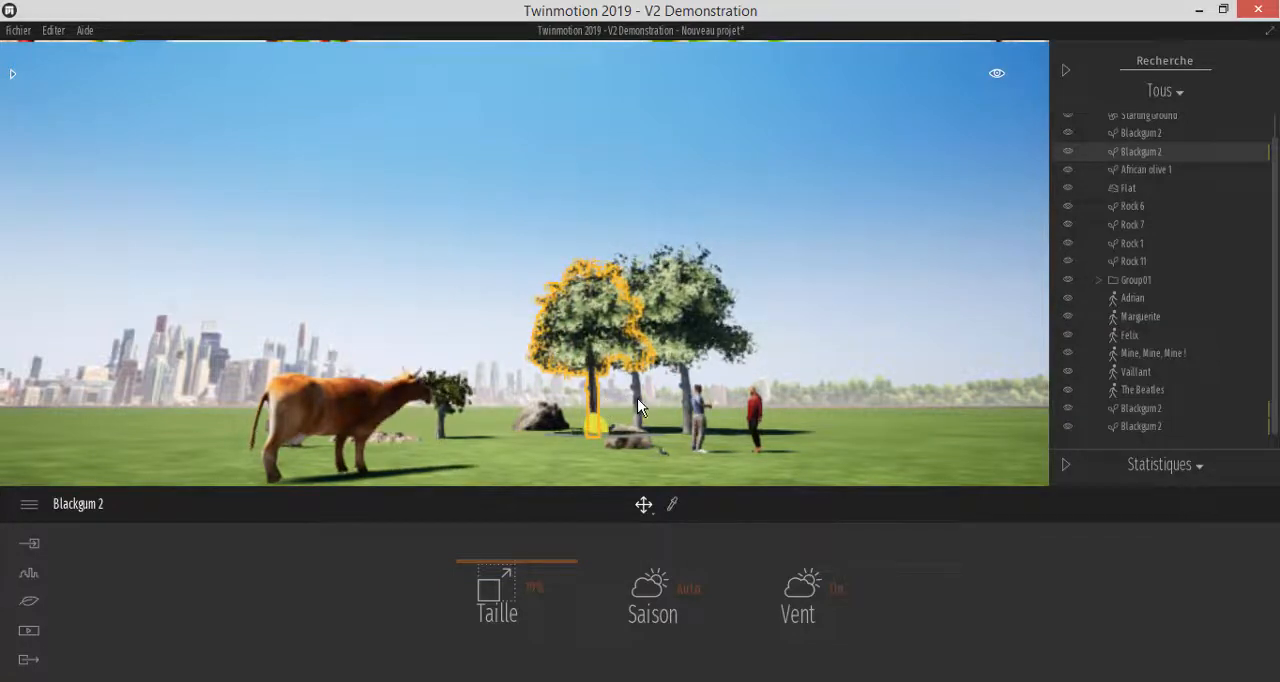
left_click(637, 398)
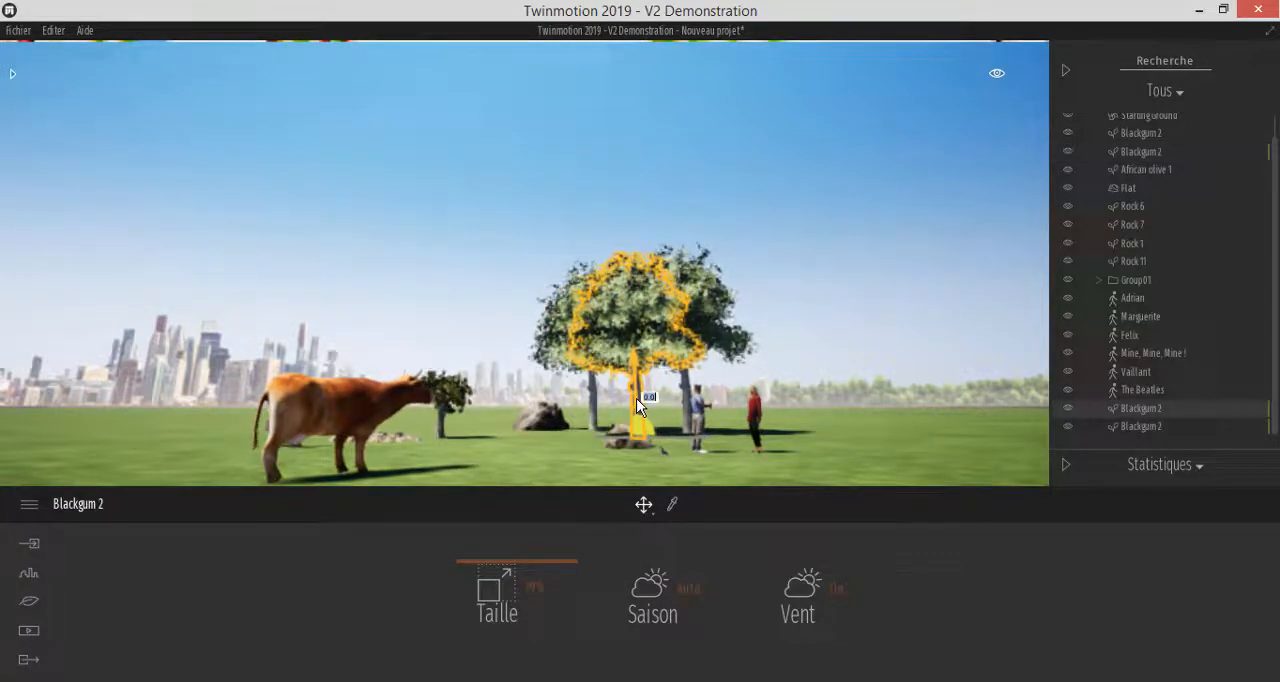
left_click_drag(544, 569, 538, 568)
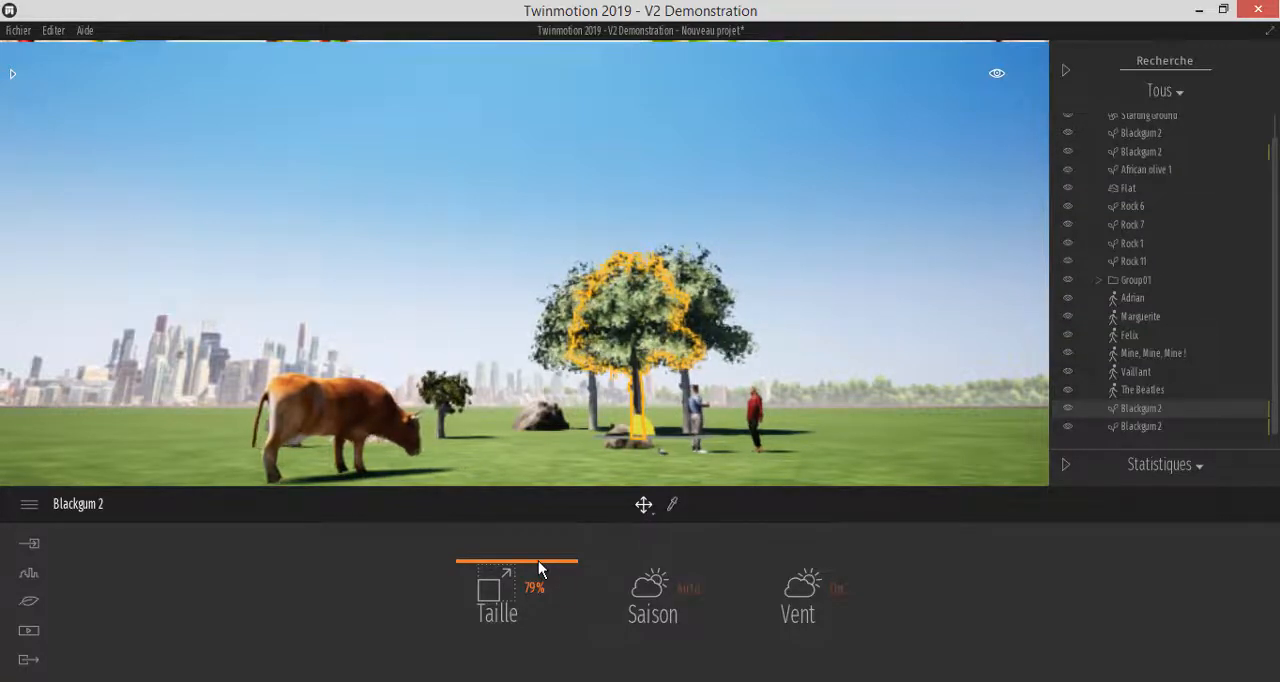
mouse_move(537, 571)
left_mouse_down()
mouse_move(537, 560)
mouse_move(529, 611)
mouse_move(531, 570)
mouse_move(526, 608)
mouse_move(518, 569)
left_mouse_up()
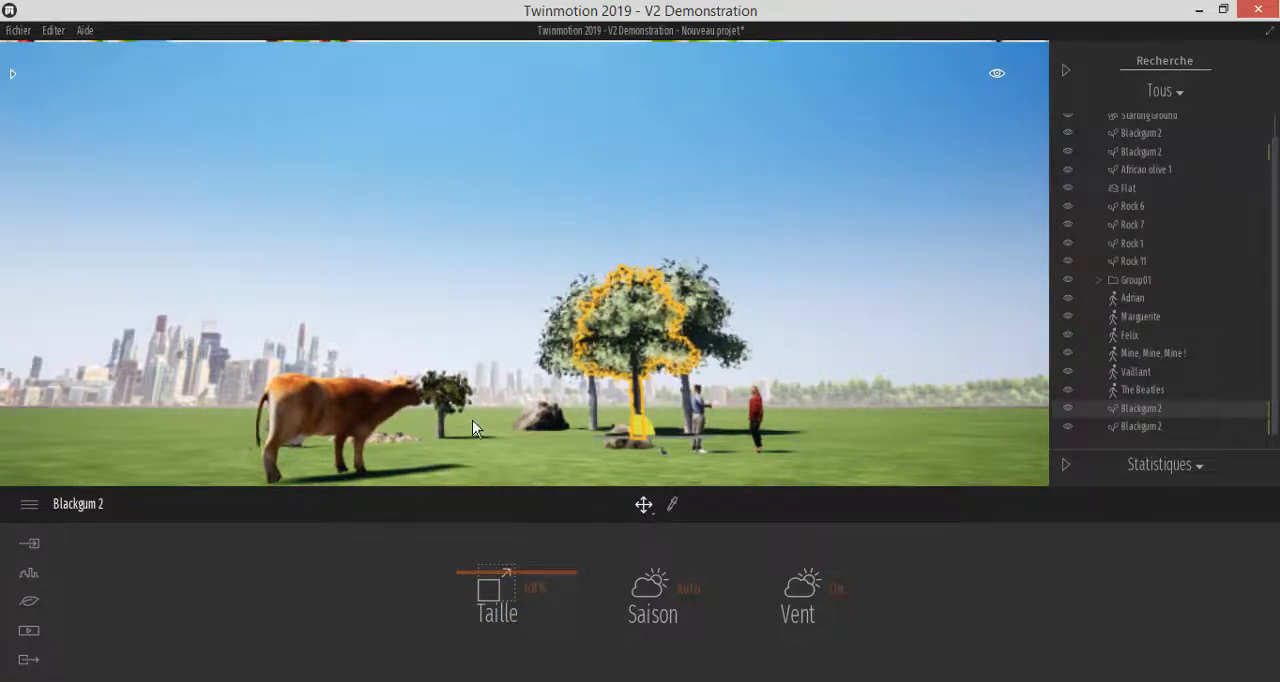
Duplicate the cow along a ground axis as one independent copy about 3.9 m away, using the Copier option
left_click(357, 408)
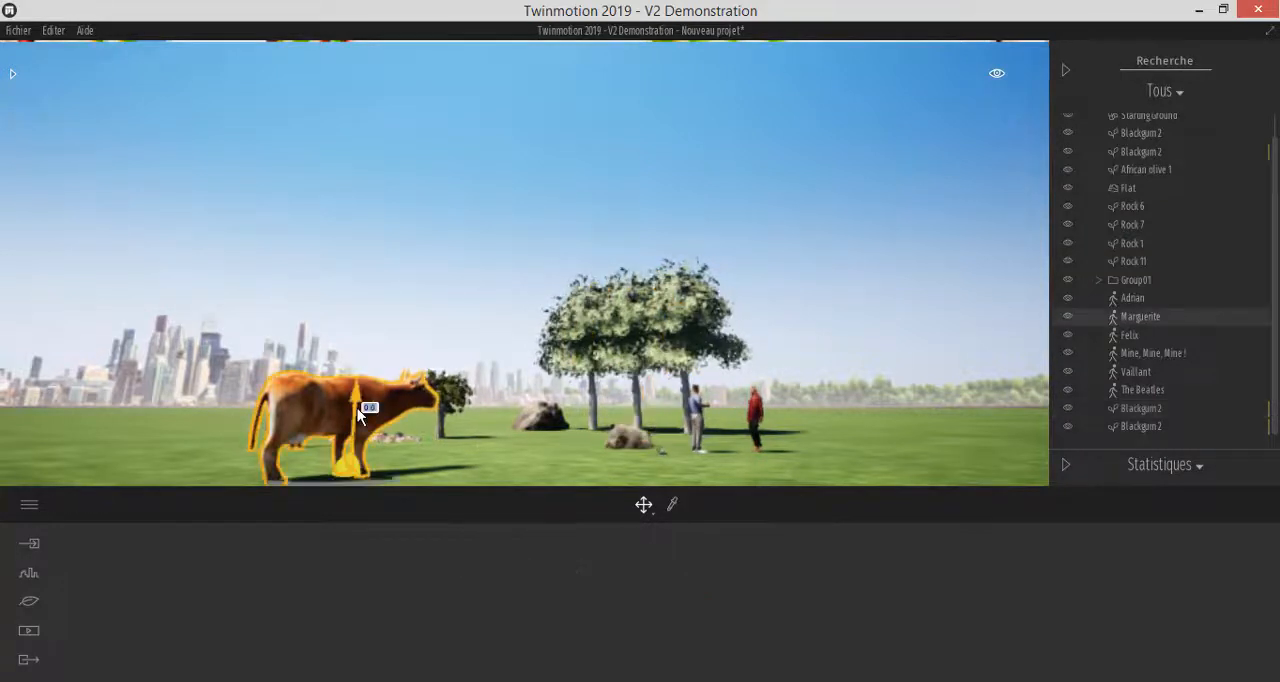
left_click(392, 479)
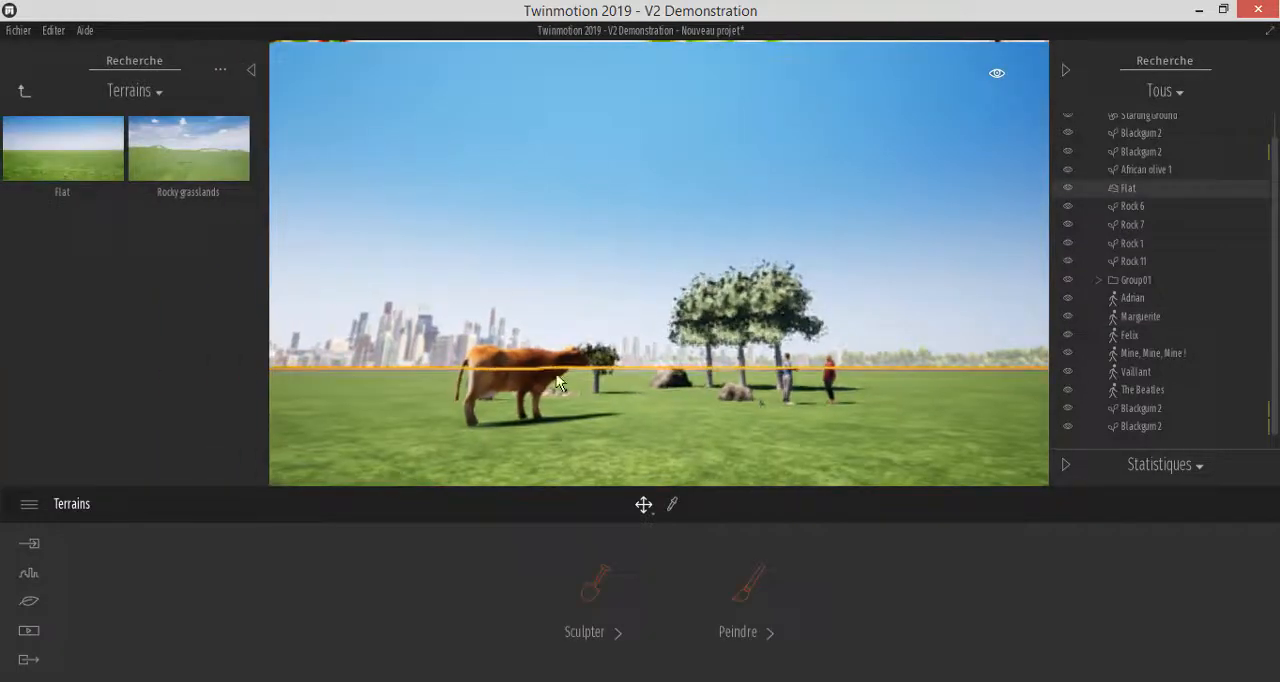
left_click(560, 331)
scroll(498, 407, "up", 3)
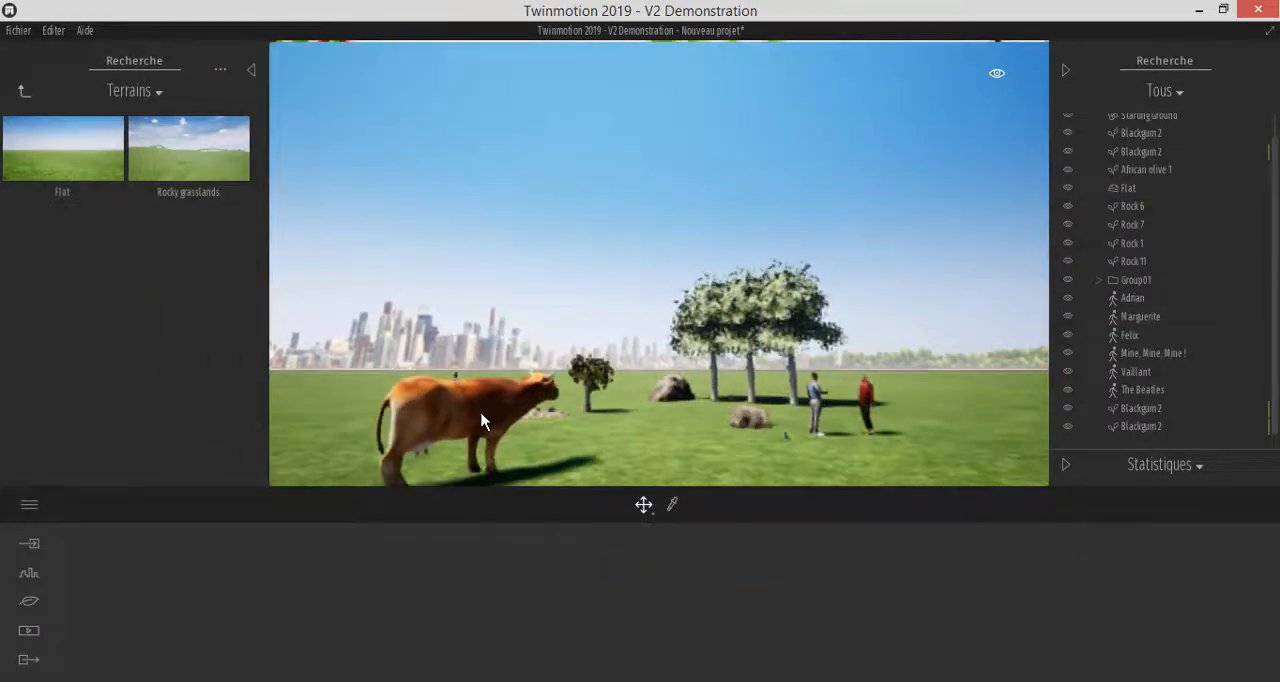
left_click(486, 422)
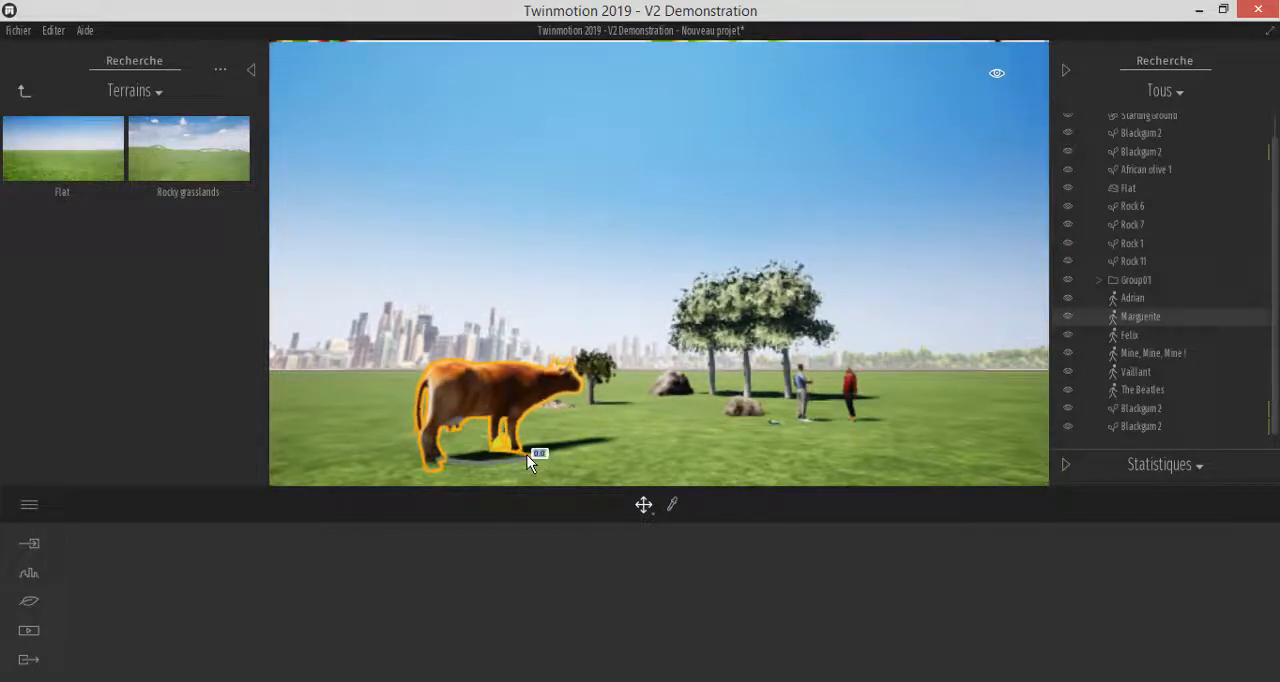
left_click_drag(527, 455, 704, 430, "shift")
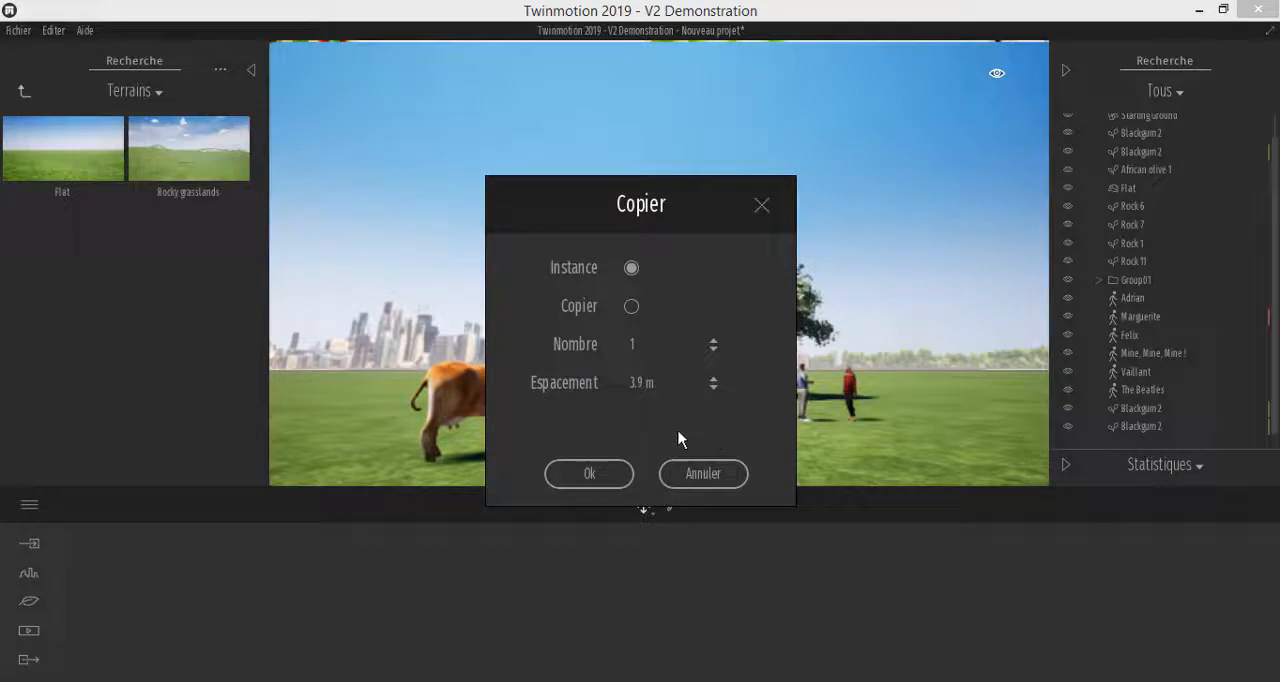
left_click(631, 307)
left_click(589, 475)
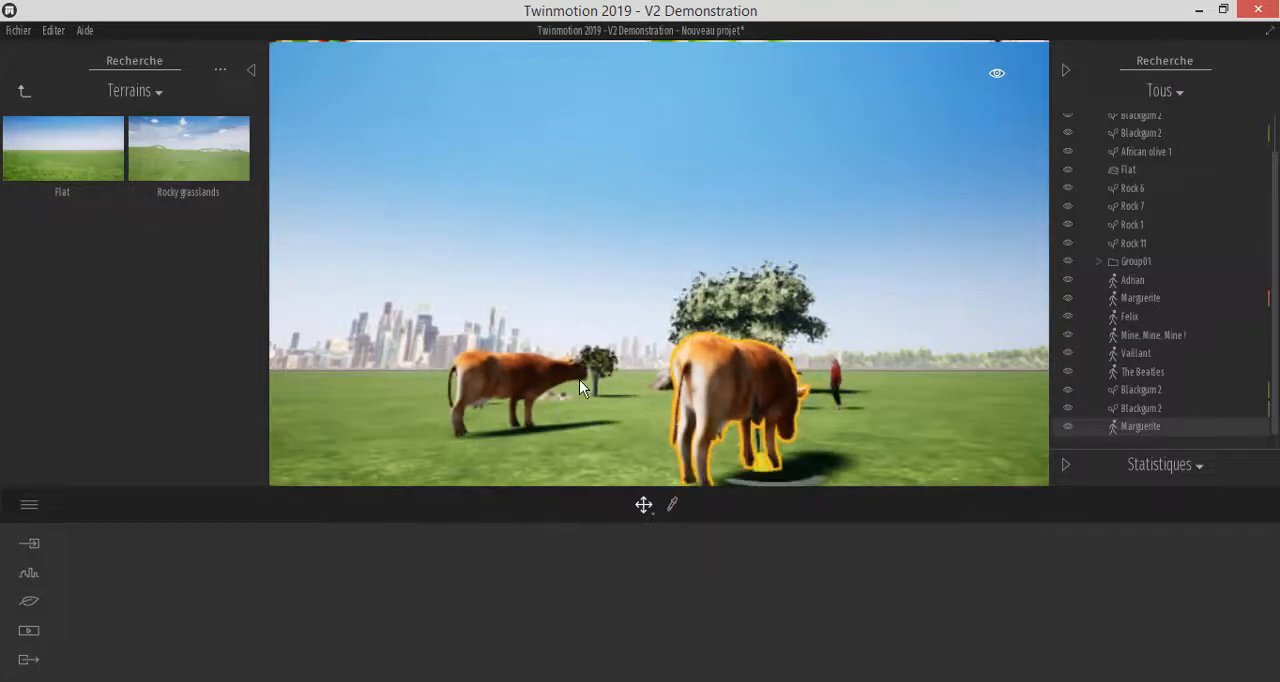
Select the original cow and its copy alternately to compare their scenegraph entries
left_click(503, 372)
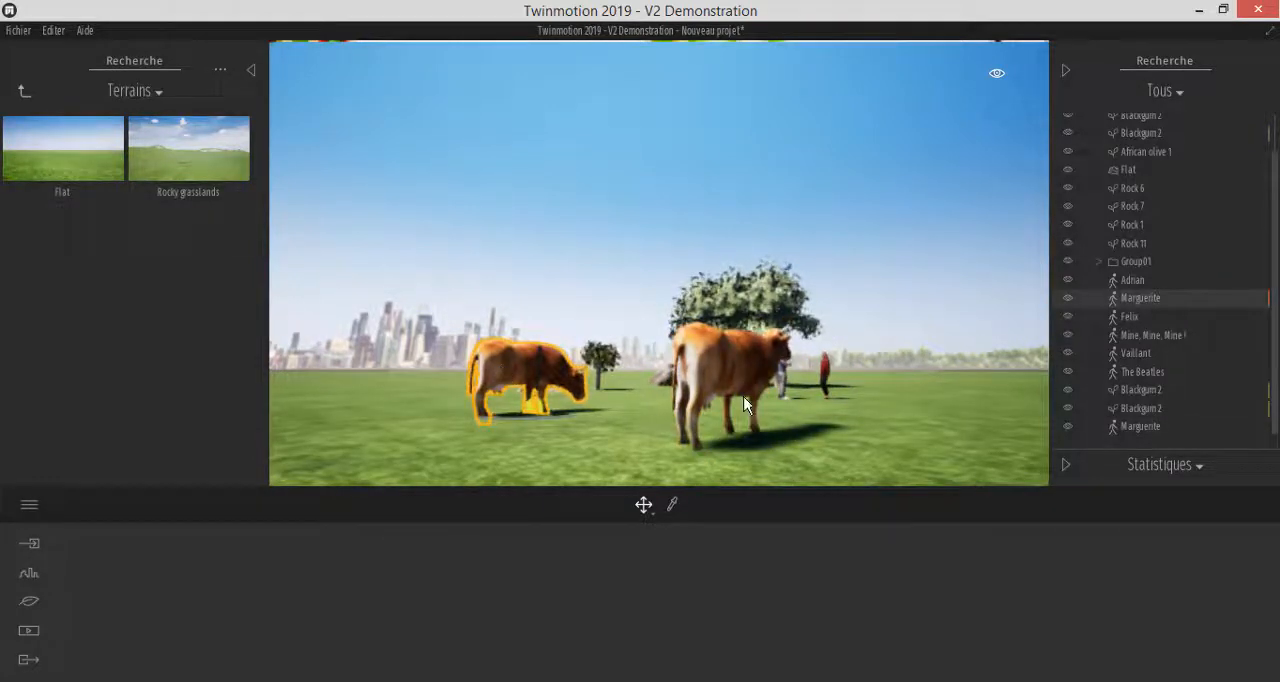
left_click(720, 372)
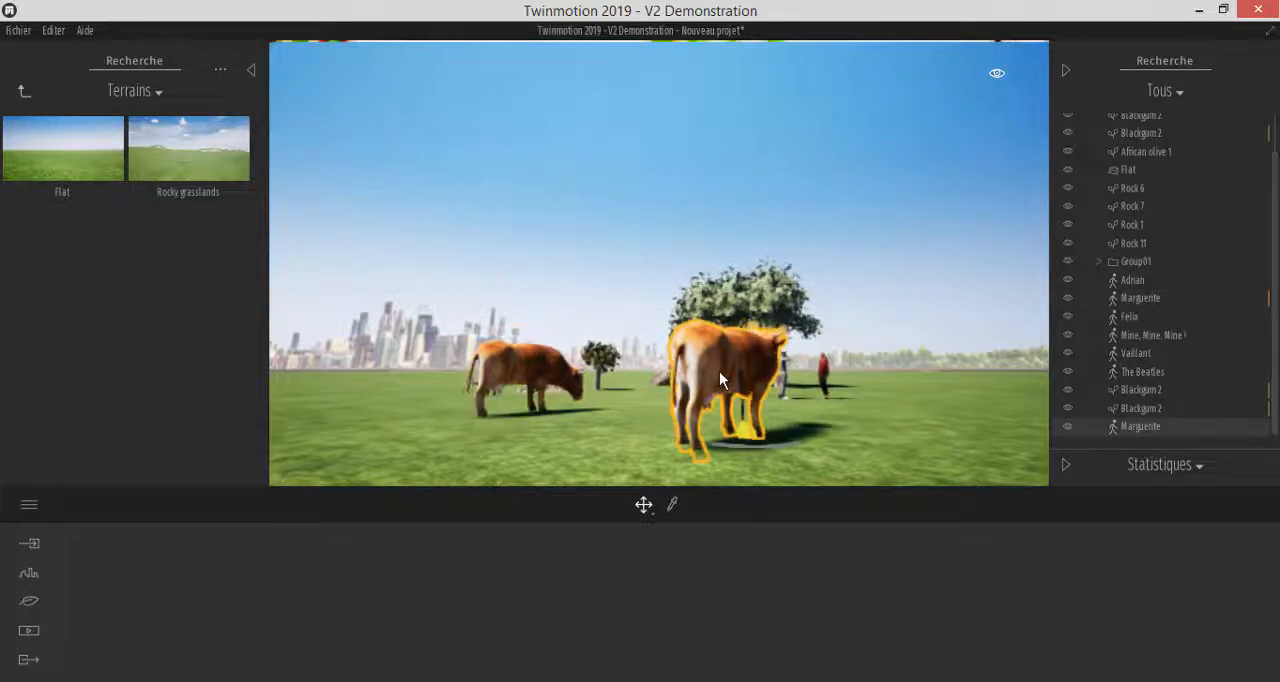
left_click(519, 367)
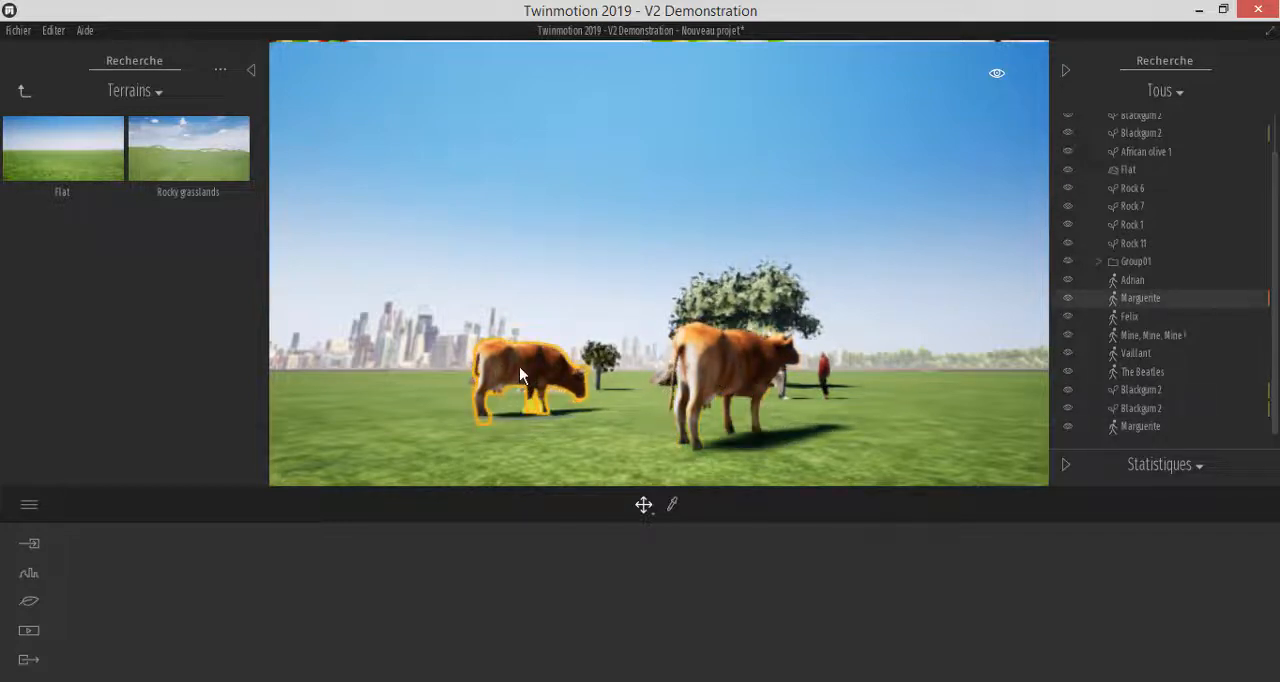
left_click(715, 368)
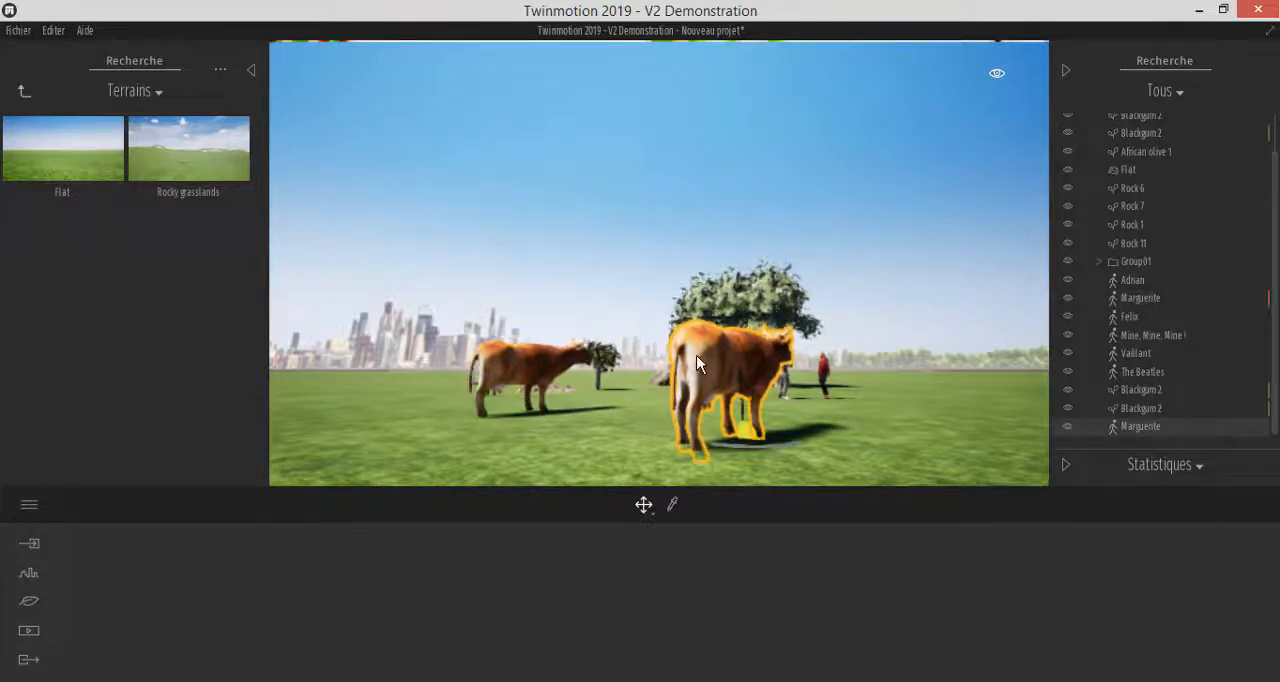
Enlarge the original cow uniformly with the Scale gizmo
left_click(644, 506)
left_click(638, 416)
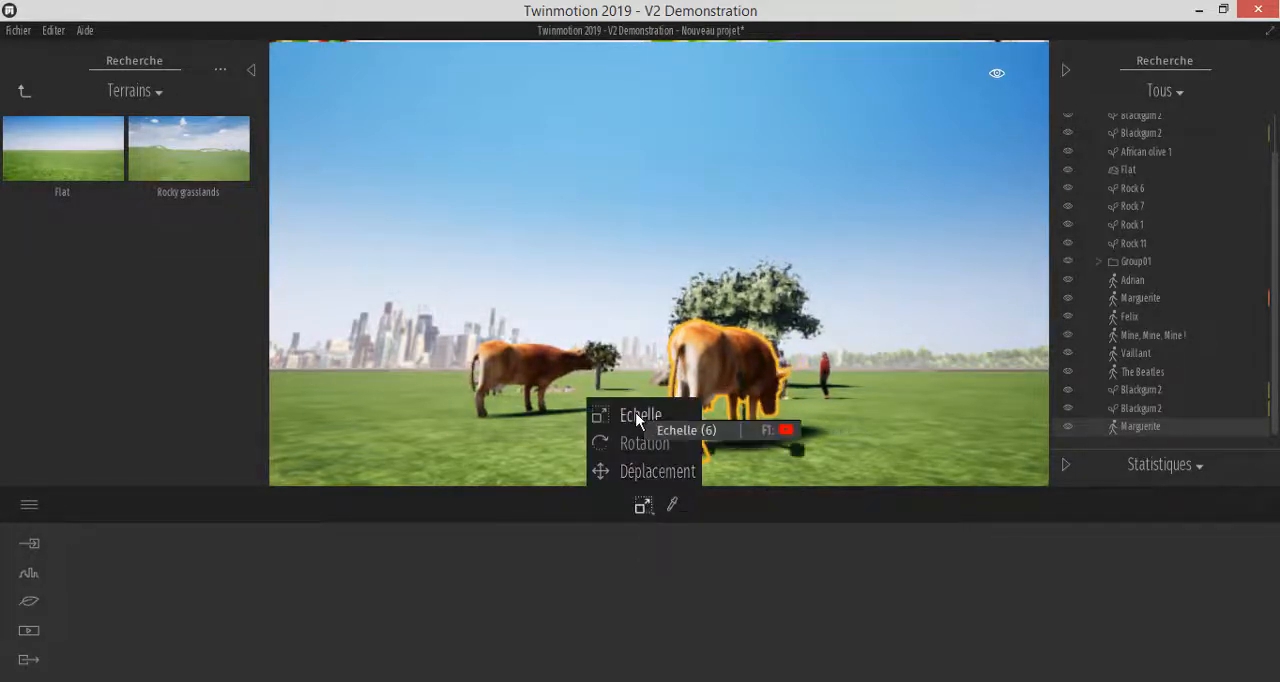
left_click(486, 413)
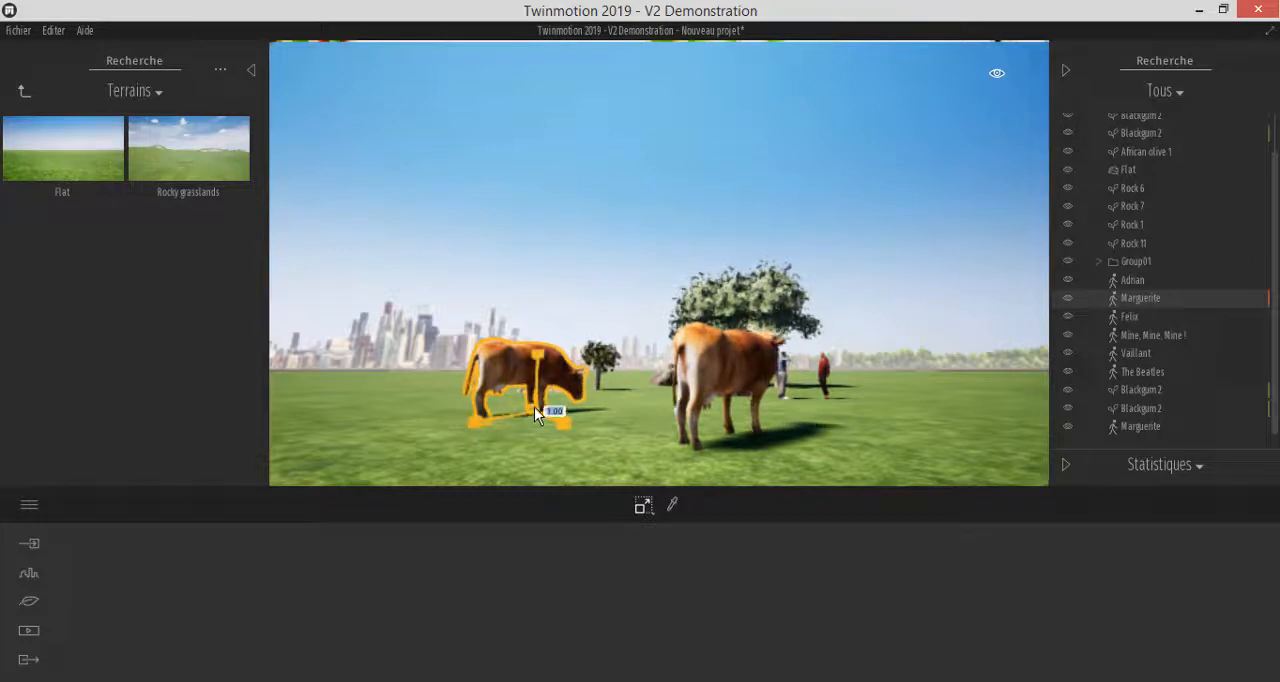
left_click_drag(534, 405, 527, 370)
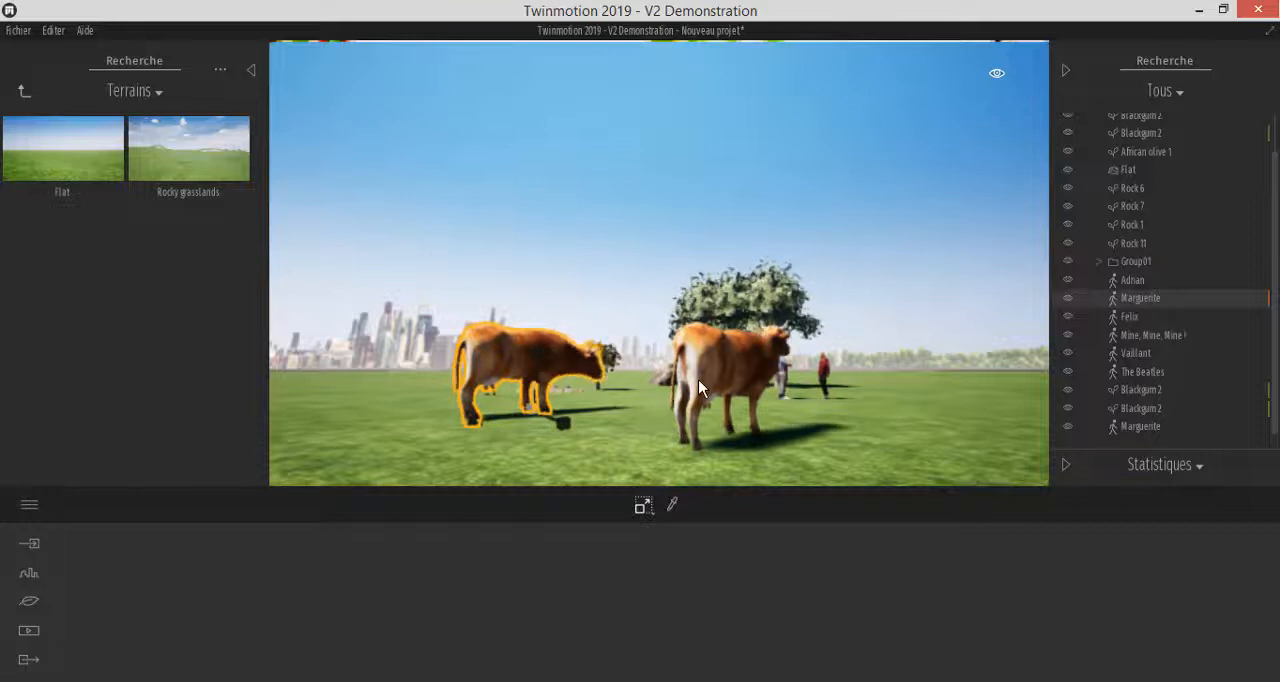
Select the Flat terrain, expand the statistics section below the scenegraph, and switch it to Transform
left_click(876, 395)
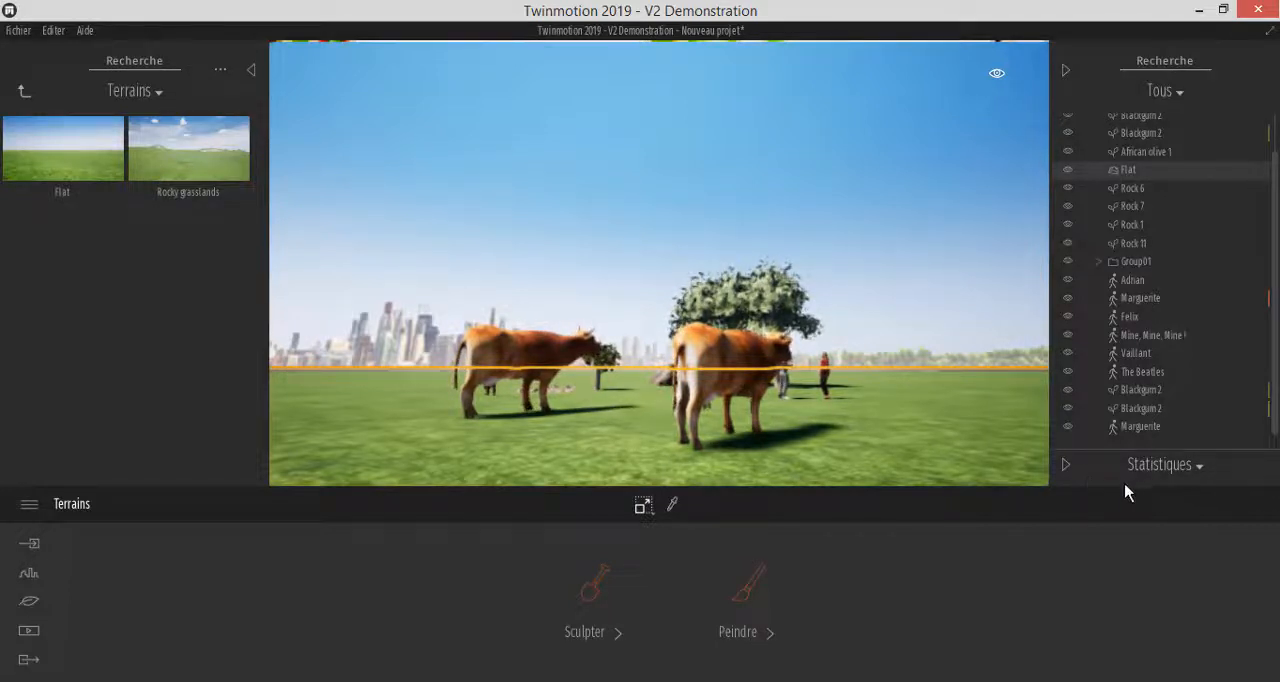
left_click(1066, 466)
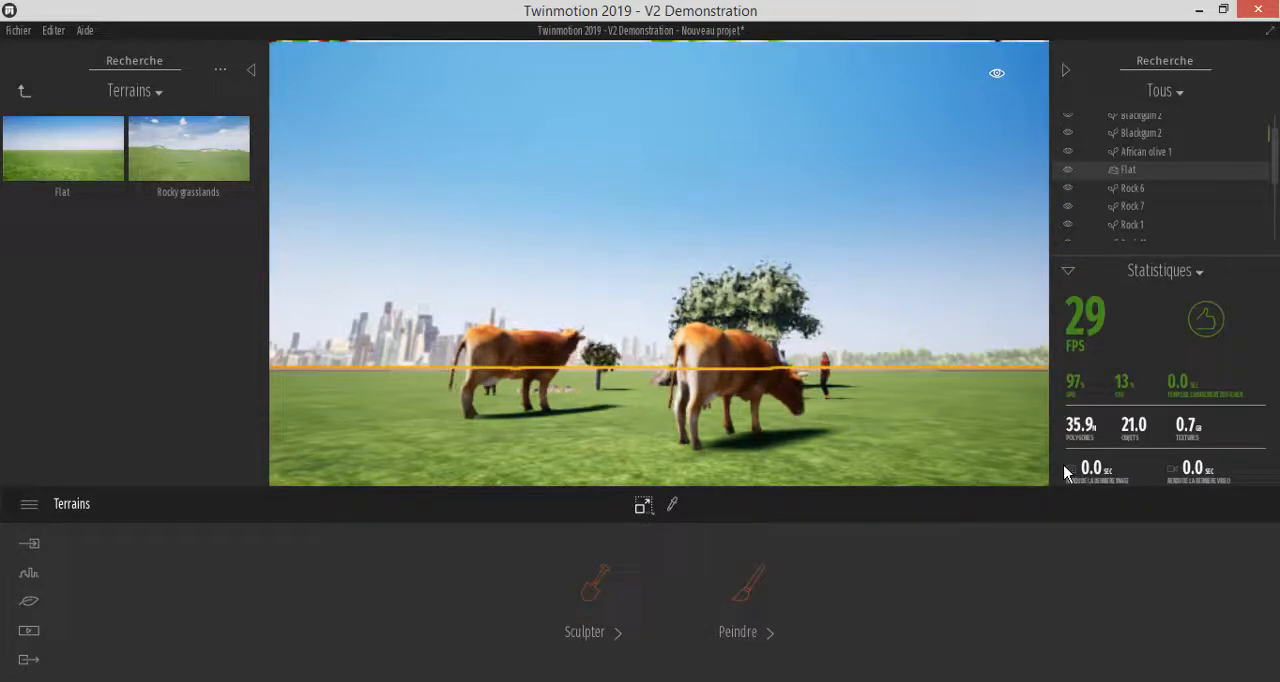
left_click(1199, 273)
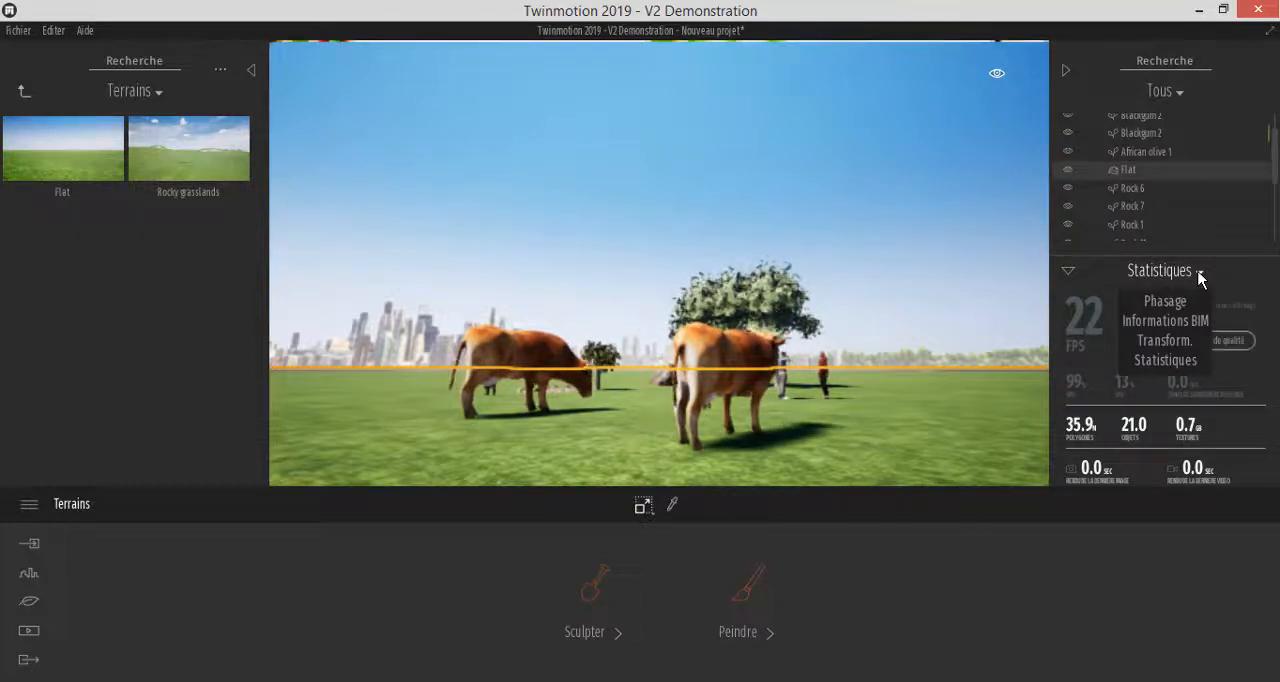
left_click(1163, 342)
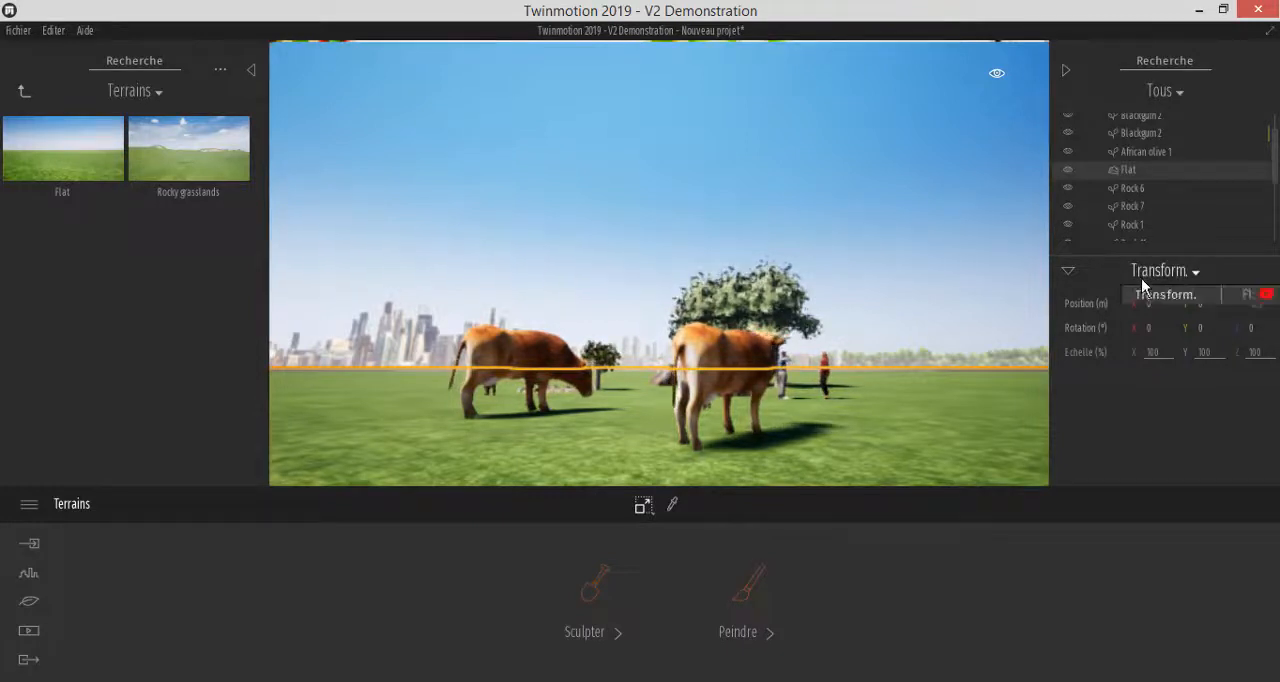
Select the enlarged cow and raise it above the ground by setting its Z position to 5 m
left_click(707, 358)
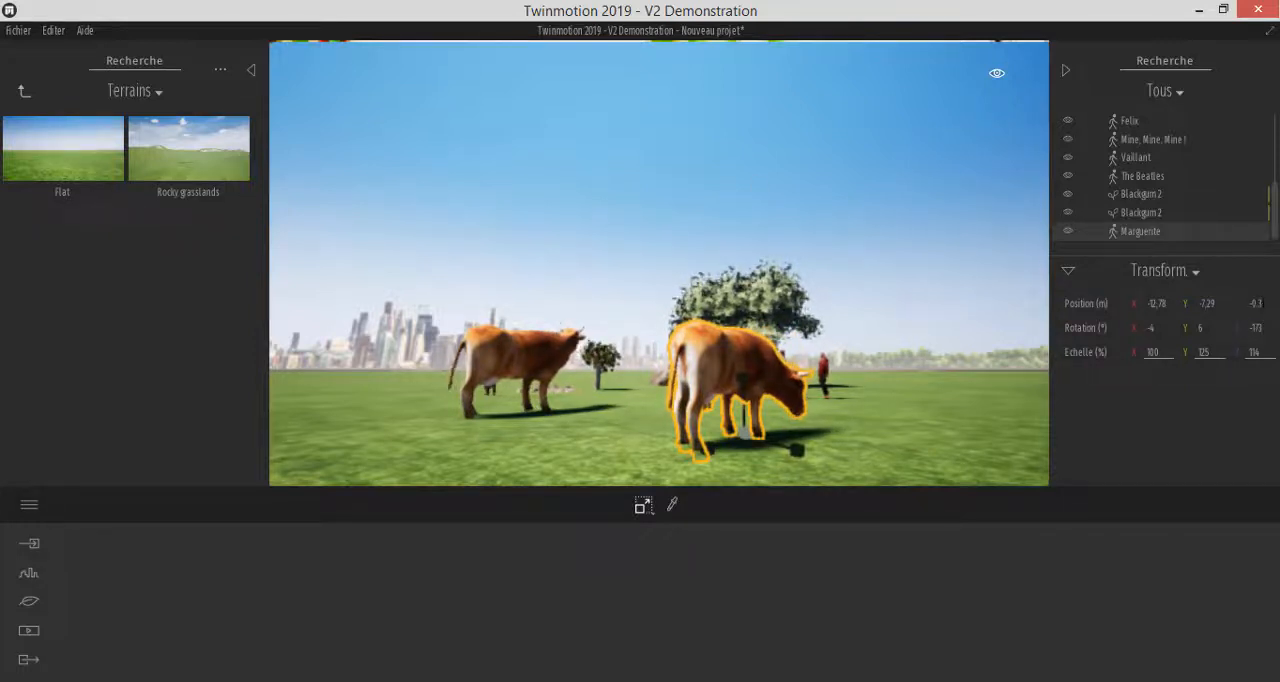
left_click(1262, 305)
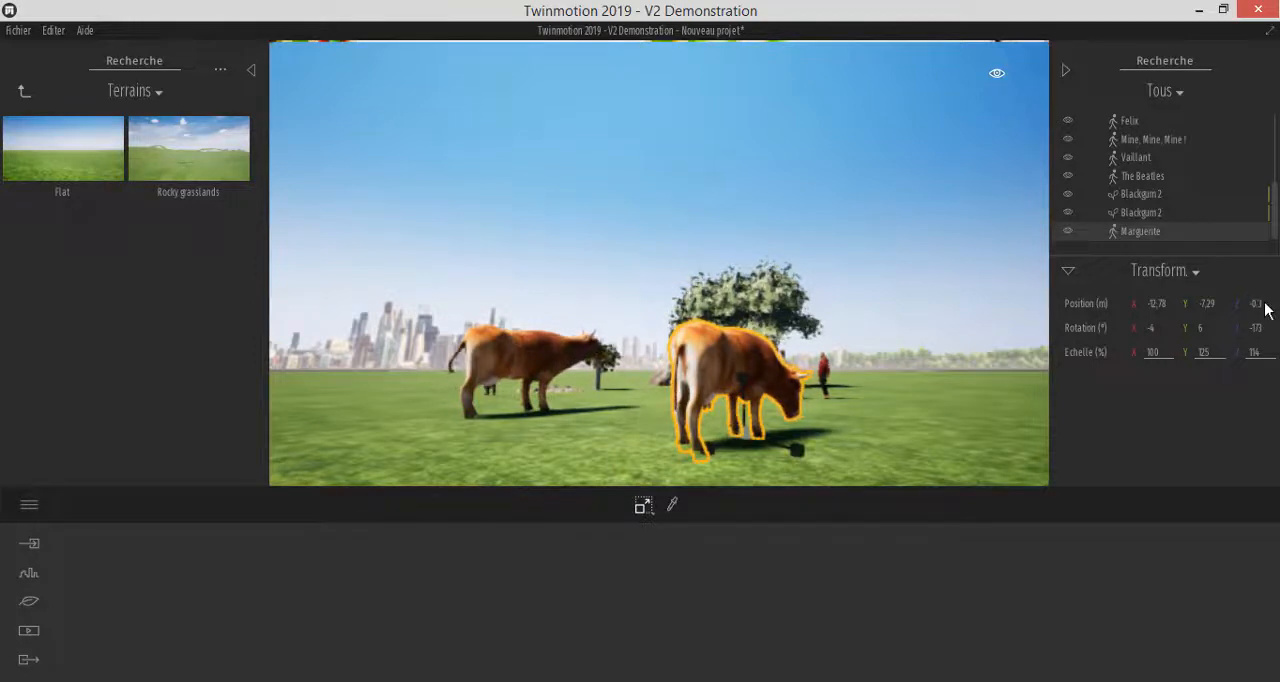
left_click_drag(1249, 303, 1259, 302)
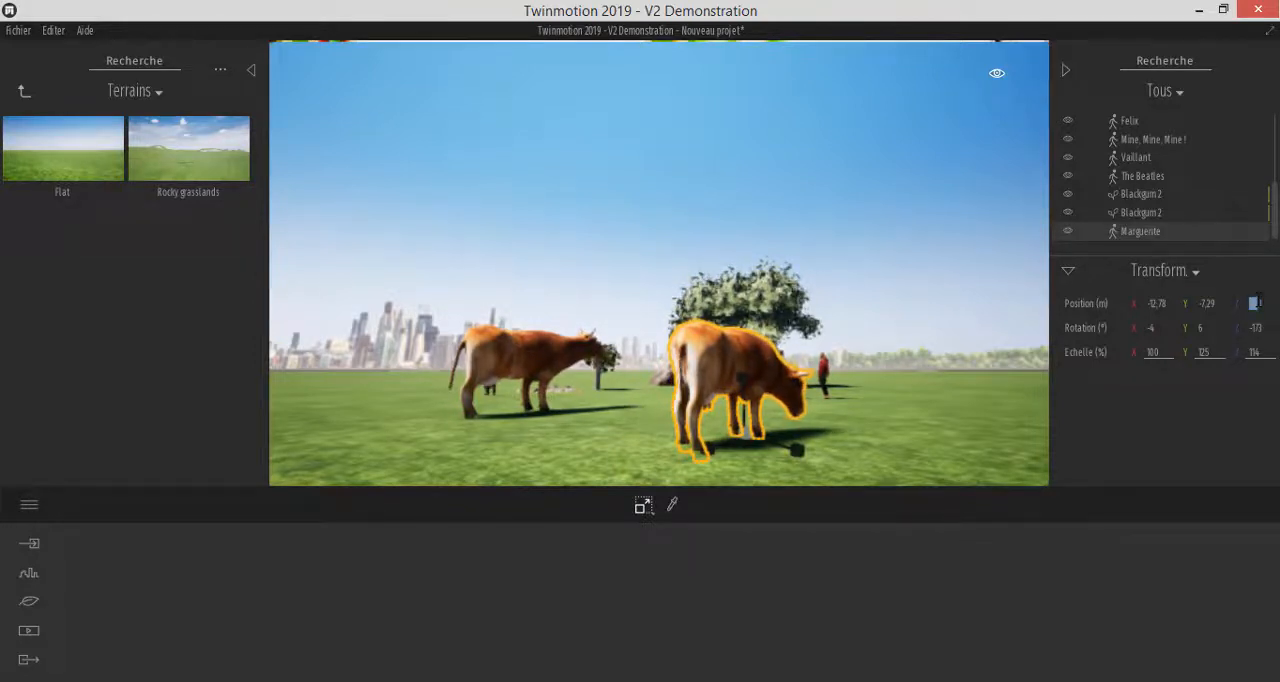
key("Return")
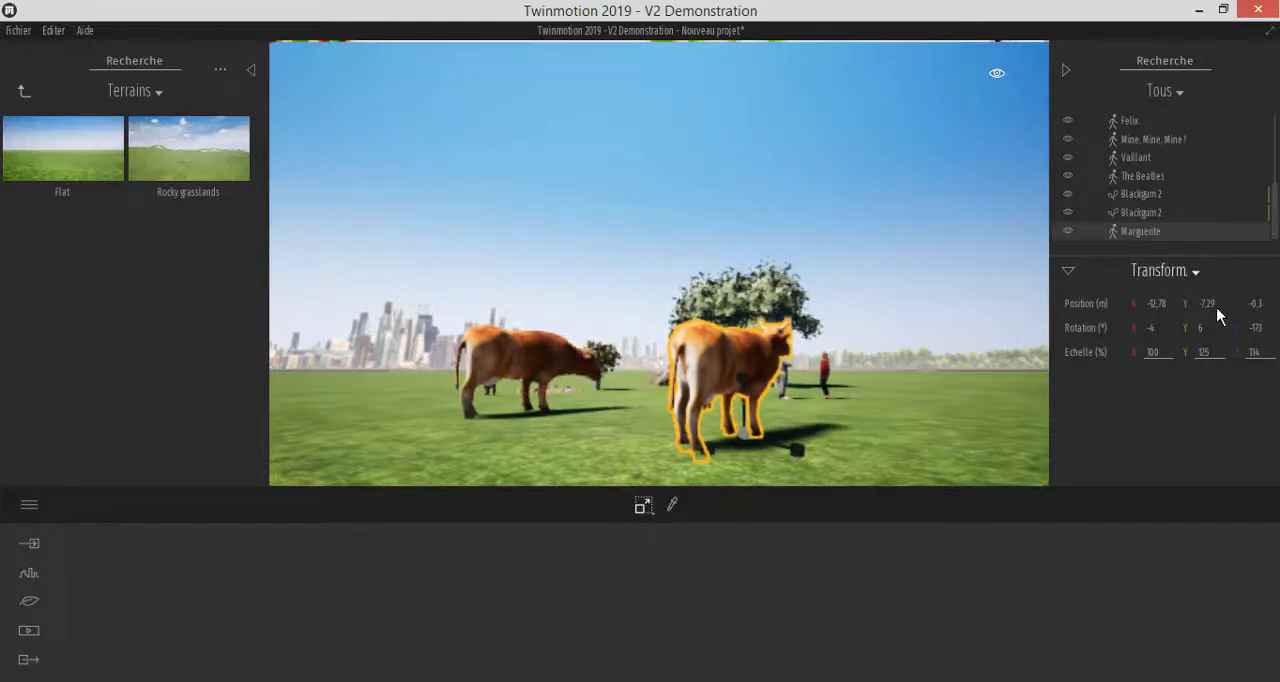
left_click(1255, 303)
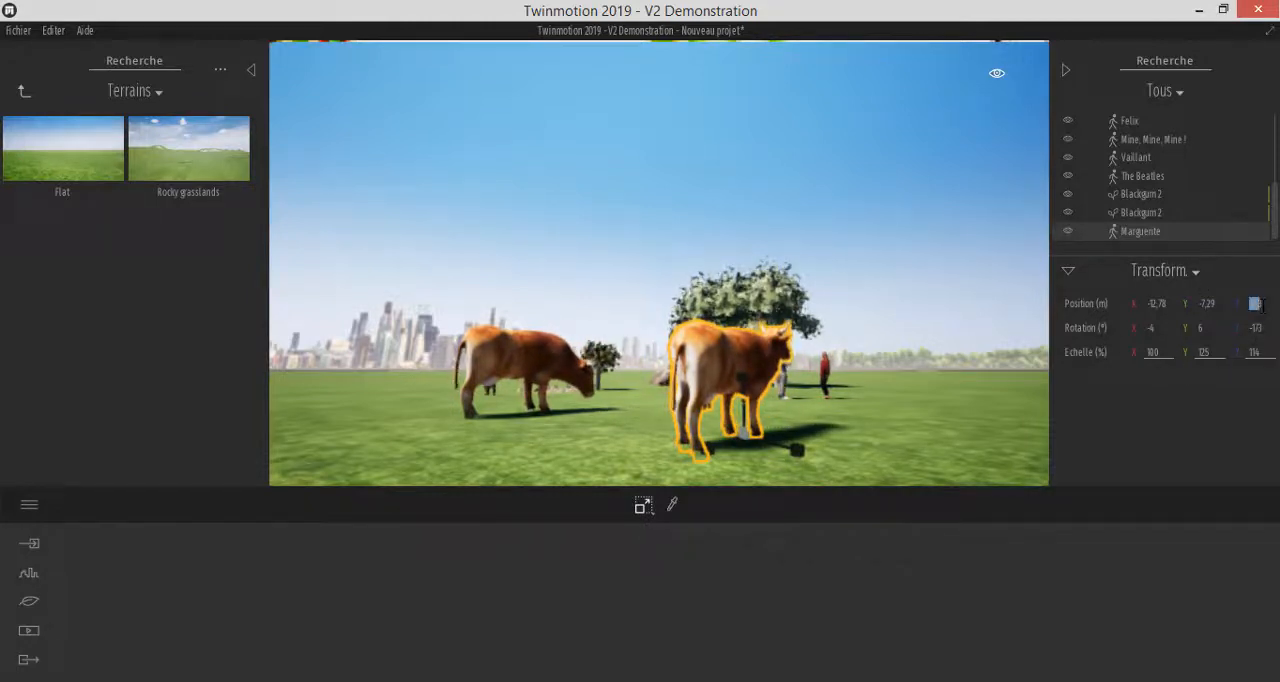
type("53")
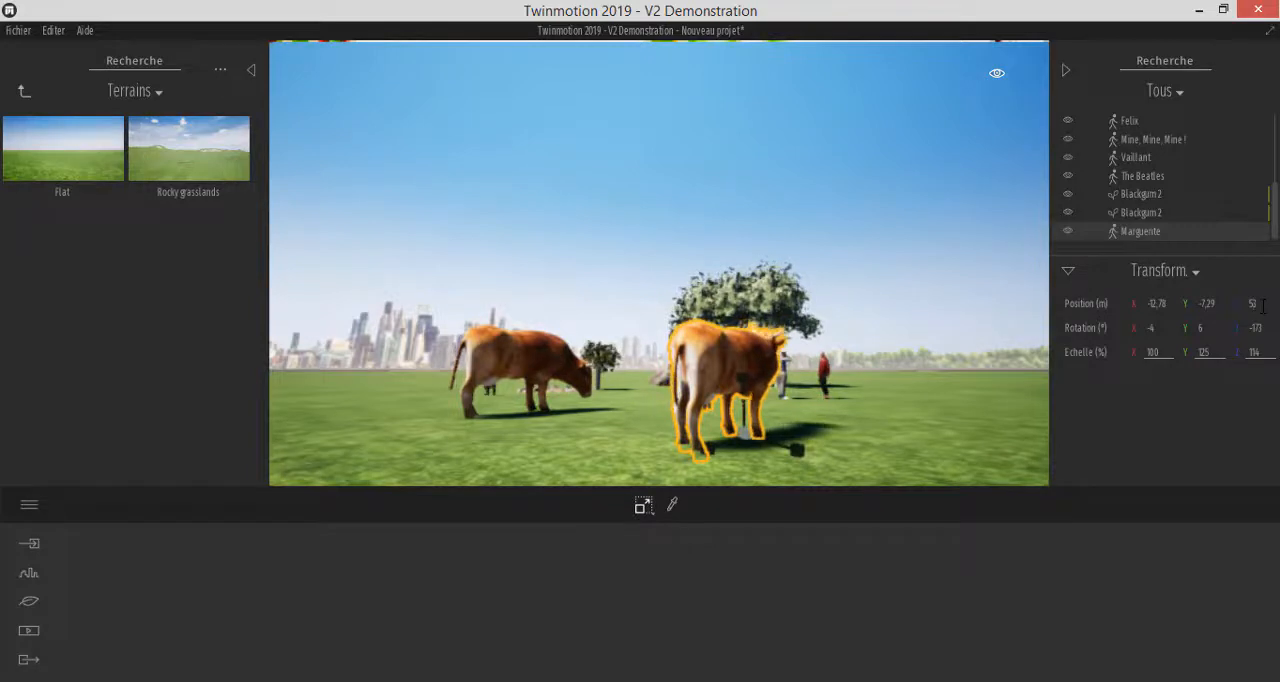
key("Return")
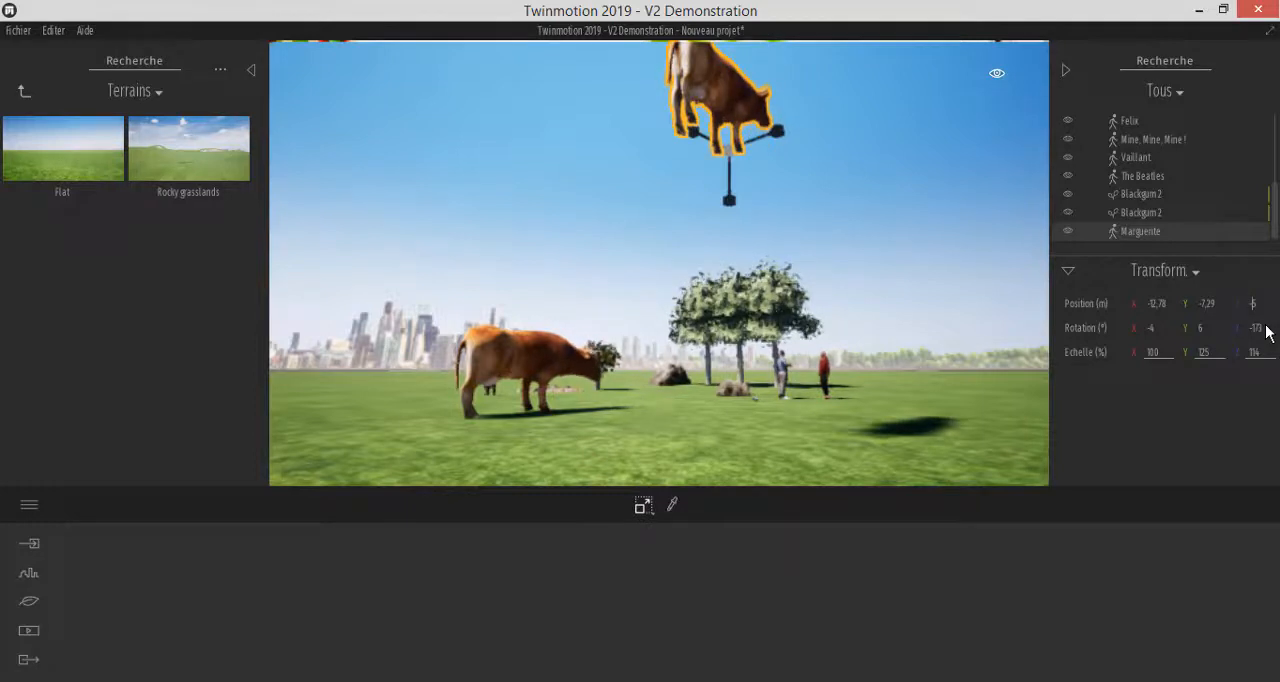
Set the enlarged cow's Z position to -5 m and select it from below the terrain to check its placement
key("Return")
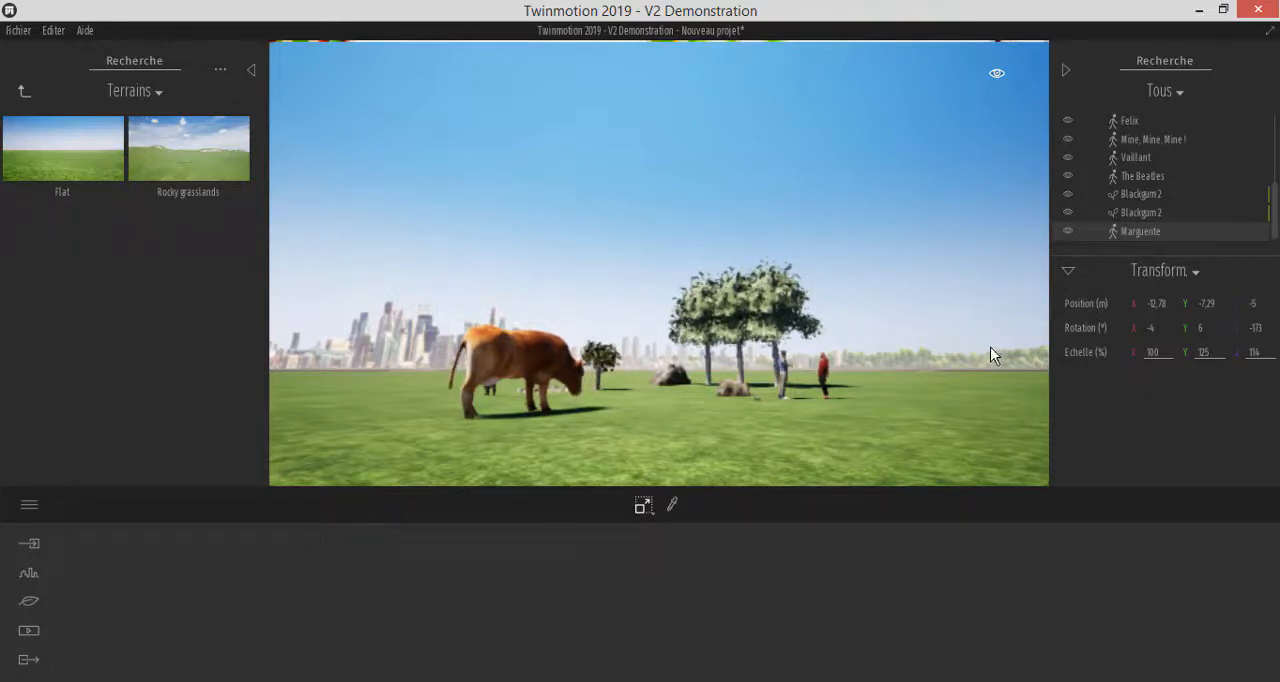
left_click(807, 416)
scroll(705, 323, "down", 5)
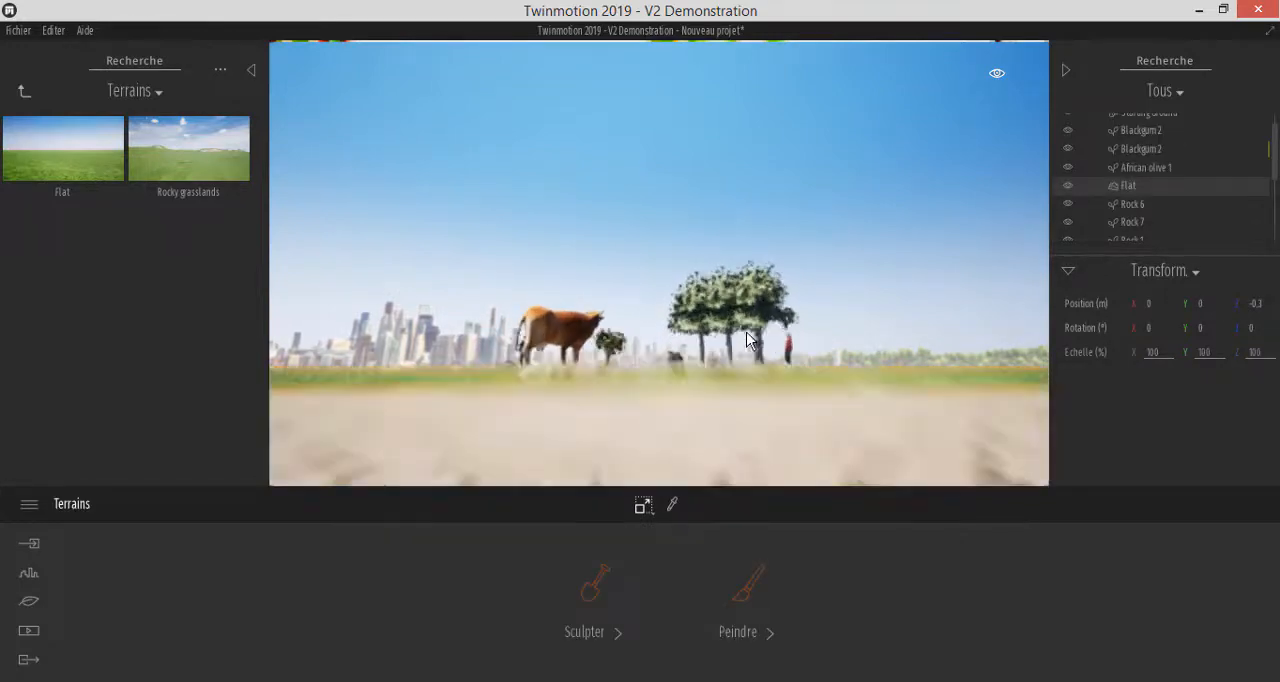
scroll(748, 332, "down", 4)
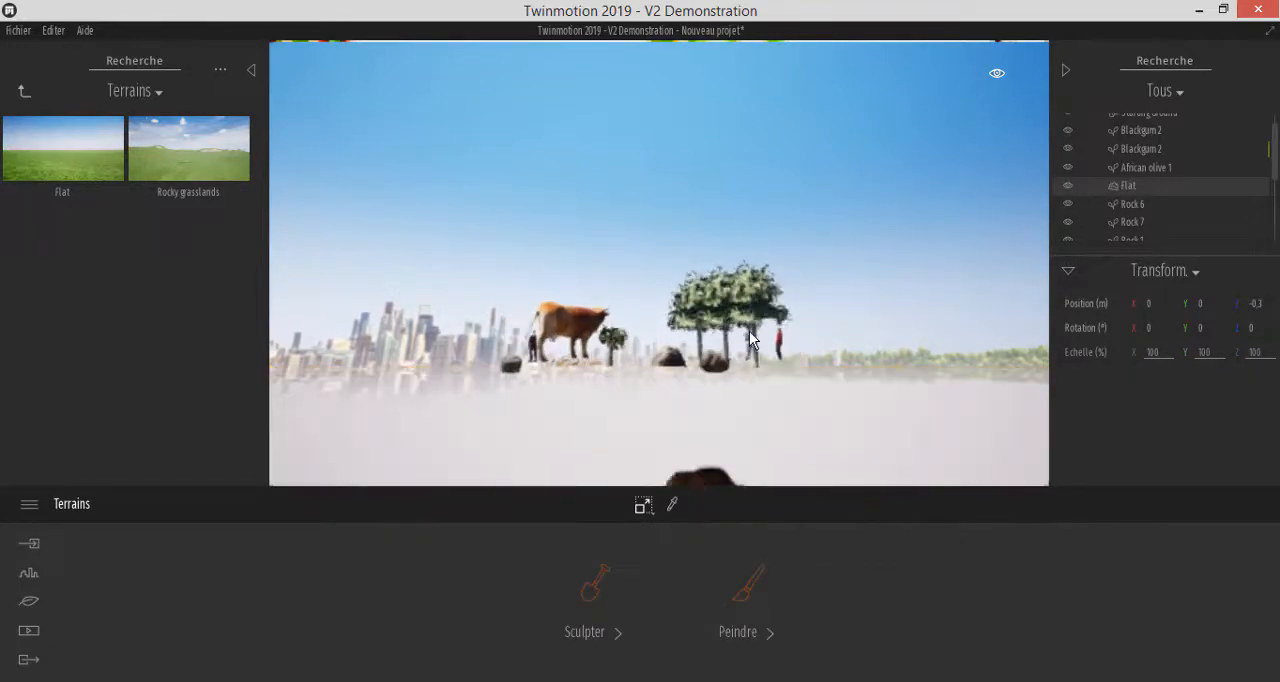
left_click(697, 463)
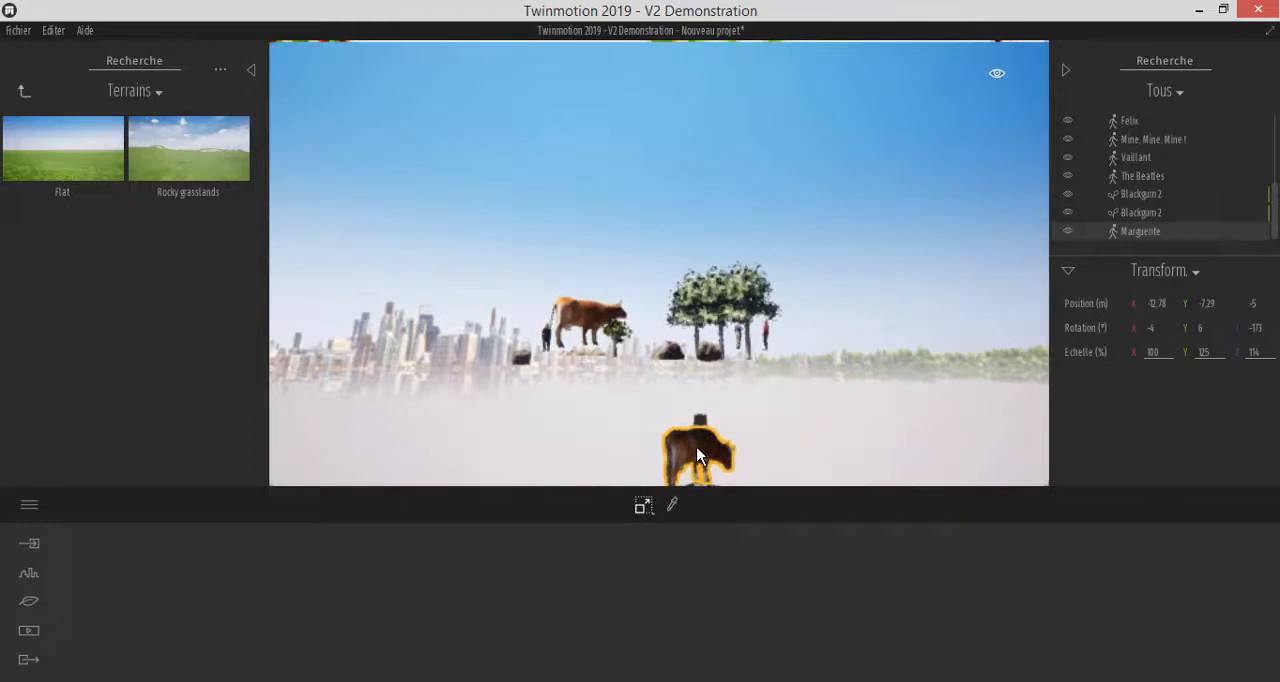
left_click(698, 453)
left_click(697, 449)
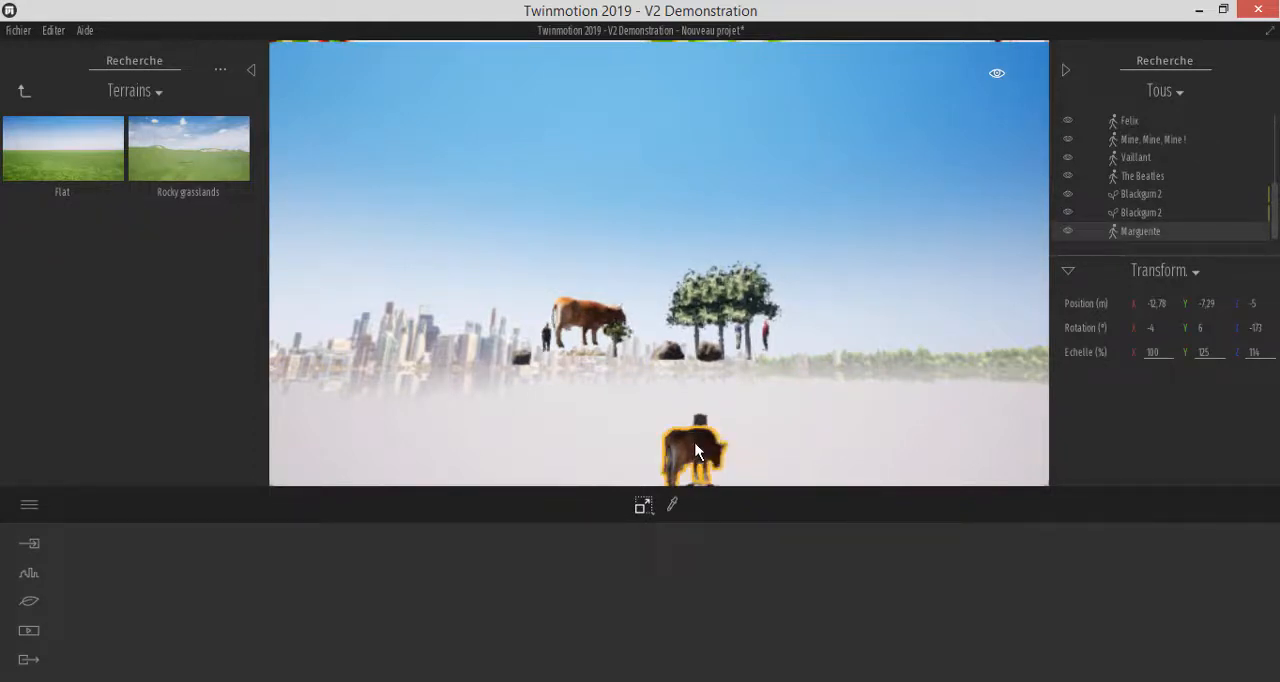
scroll(702, 277, "up", 4)
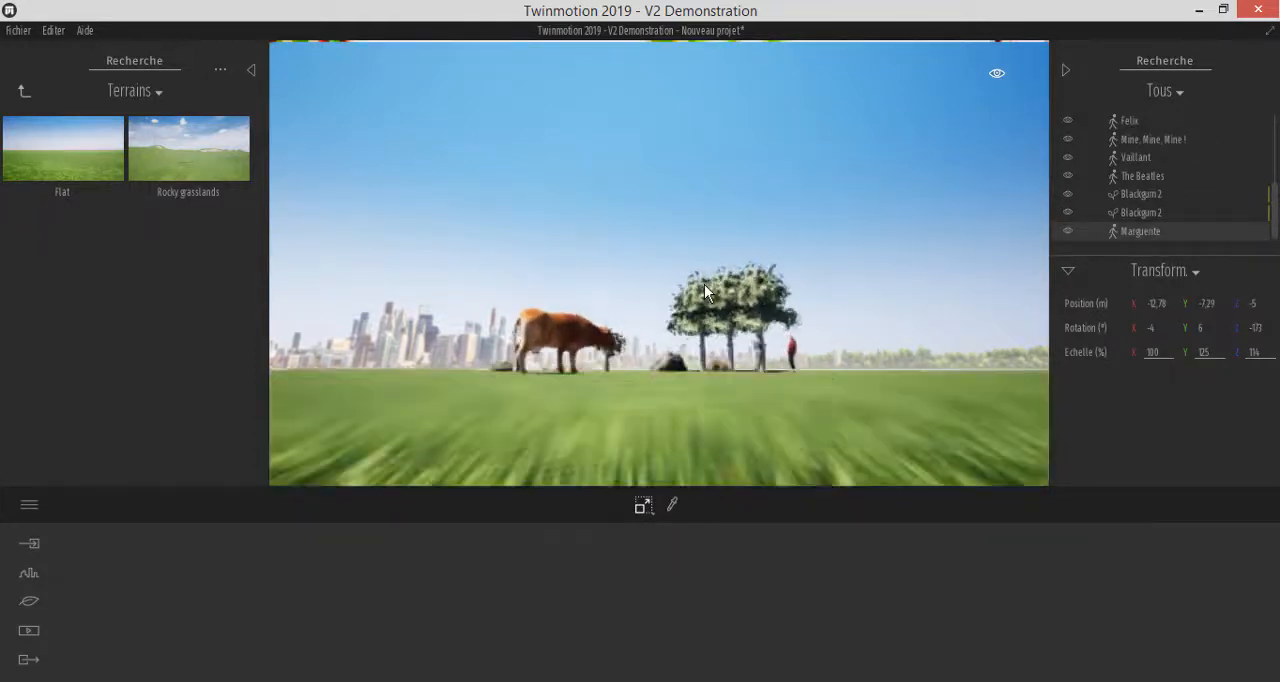
scroll(812, 336, "up", 2)
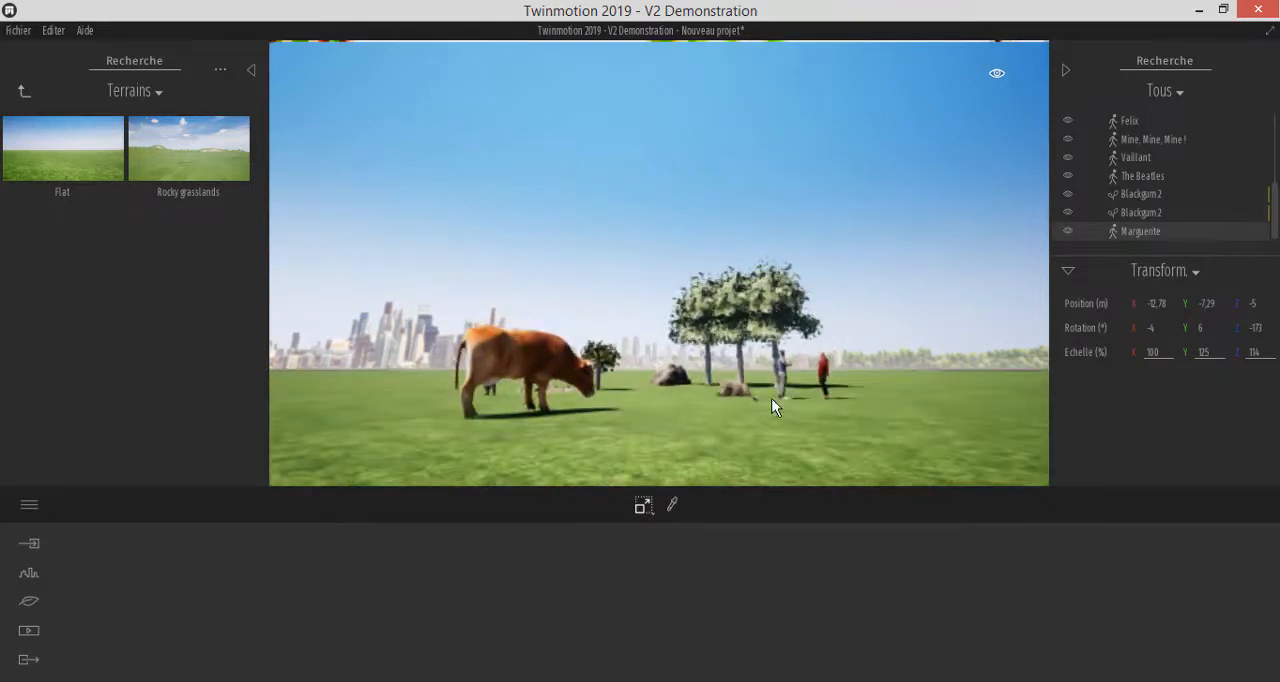